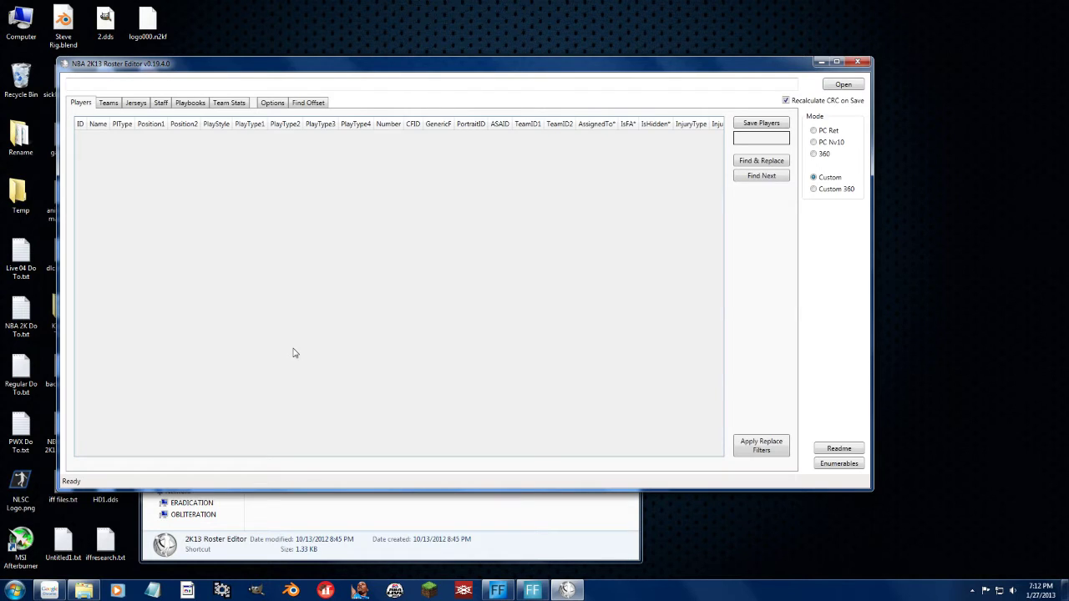
# Open the roster file NBA Street 2K13 v2.ROS from the Saves folder.
pyautogui.click(828, 89)
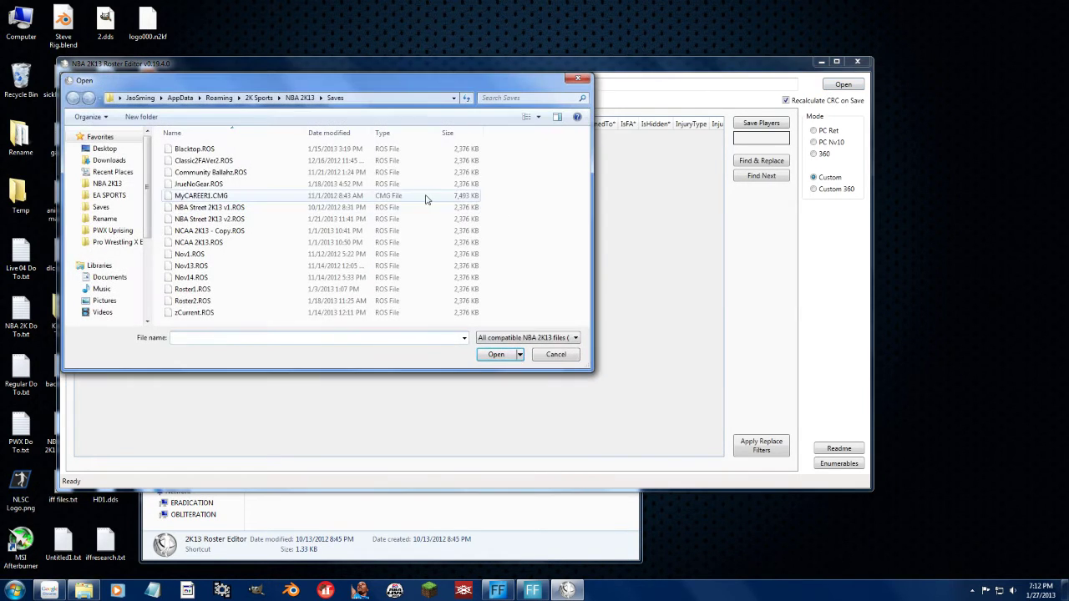
pyautogui.click(425, 198)
pyautogui.click(235, 231)
pyautogui.click(237, 220)
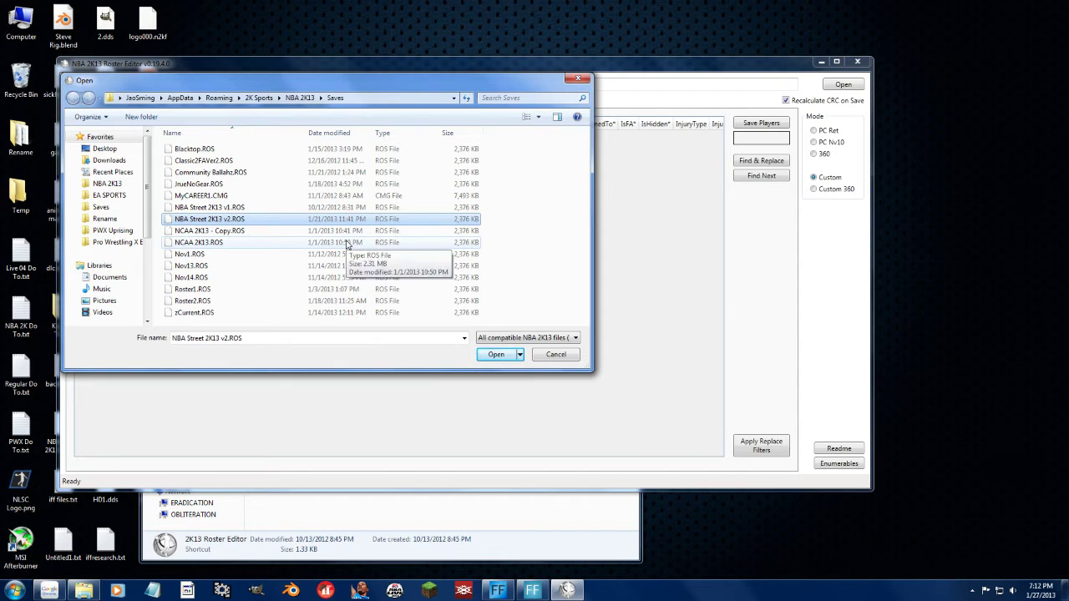
pyautogui.click(495, 354)
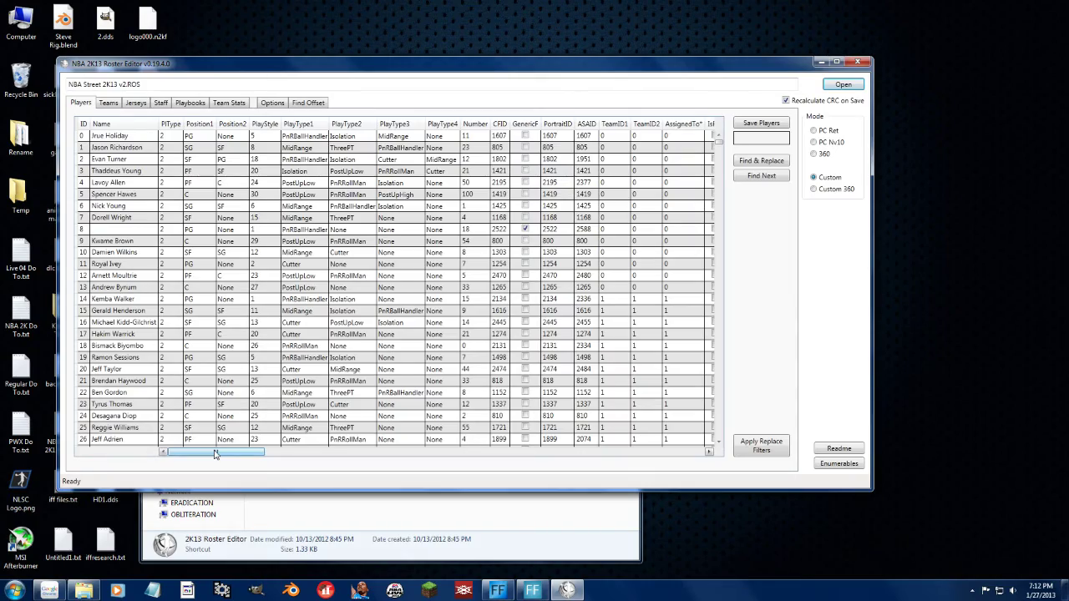
# Examine the players' attribute and gear columns, including GUndershirt and GUndershirtColor, and return to the first columns.
pyautogui.moveTo(215, 454); pyautogui.dragTo(386, 439)
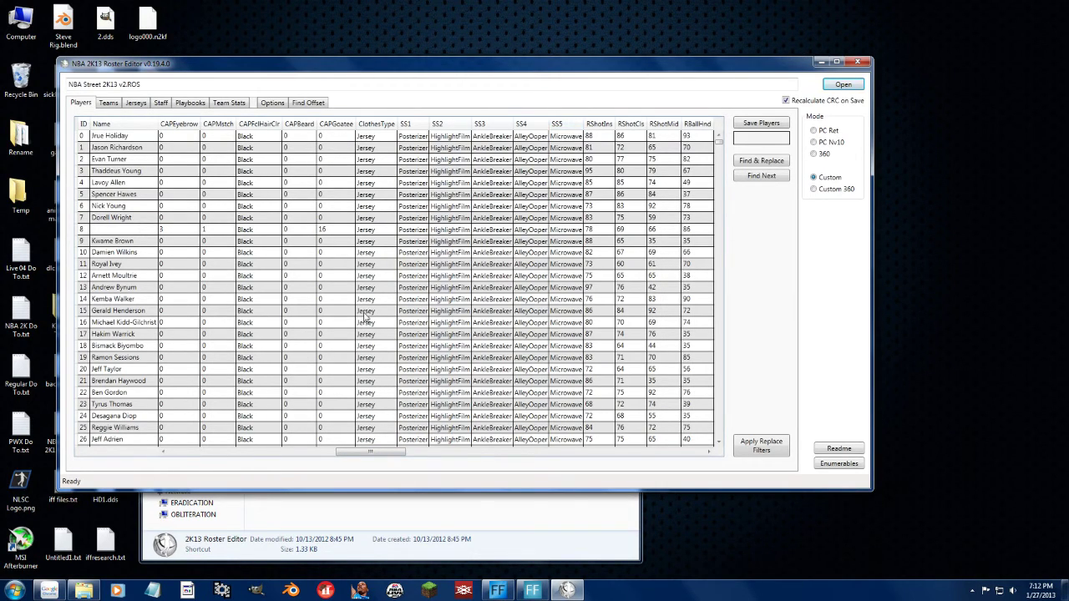
pyautogui.moveTo(373, 452); pyautogui.dragTo(666, 449)
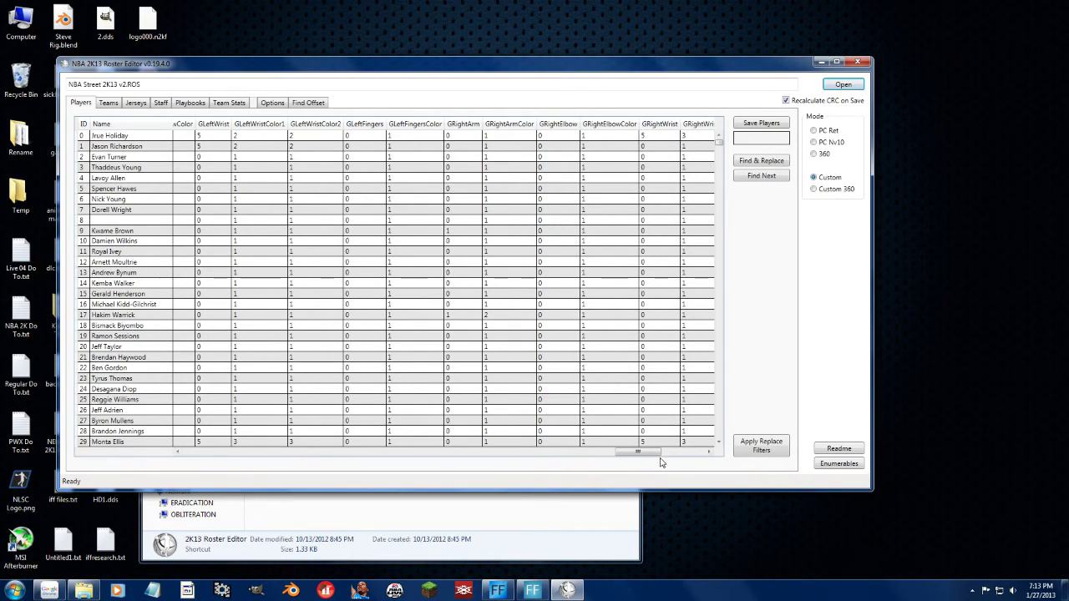
pyautogui.moveTo(648, 452); pyautogui.dragTo(622, 456)
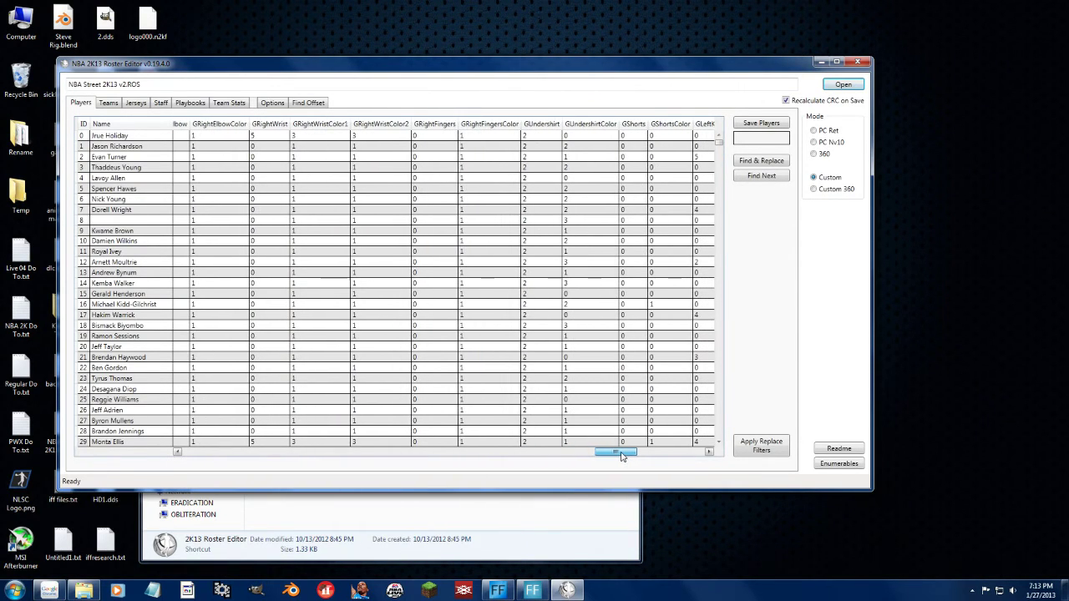
pyautogui.moveTo(543, 146); pyautogui.dragTo(543, 368)
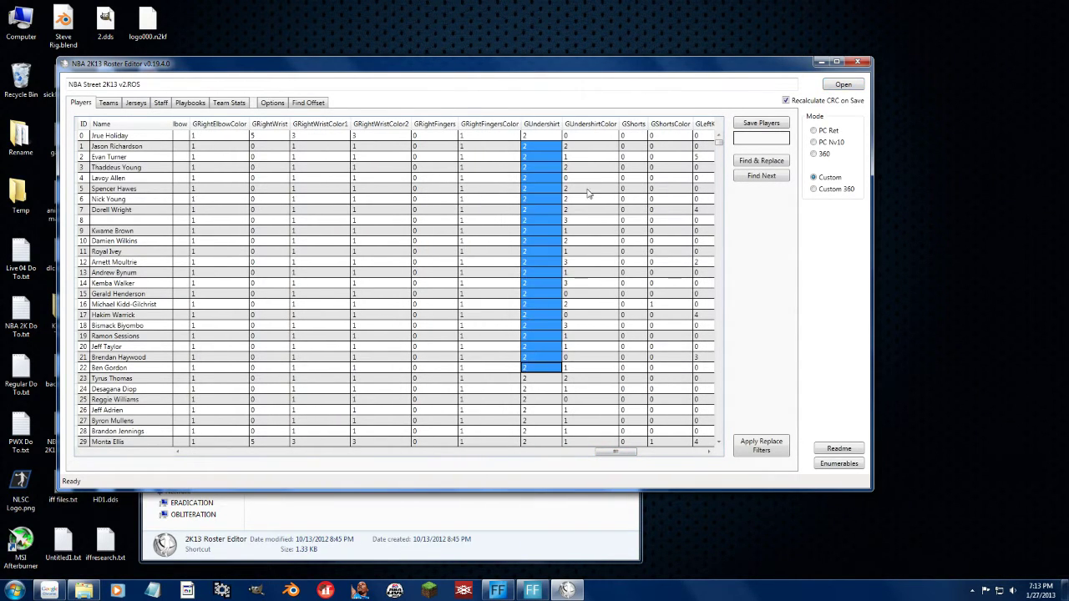
pyautogui.moveTo(593, 136); pyautogui.dragTo(598, 401)
pyautogui.click(539, 317)
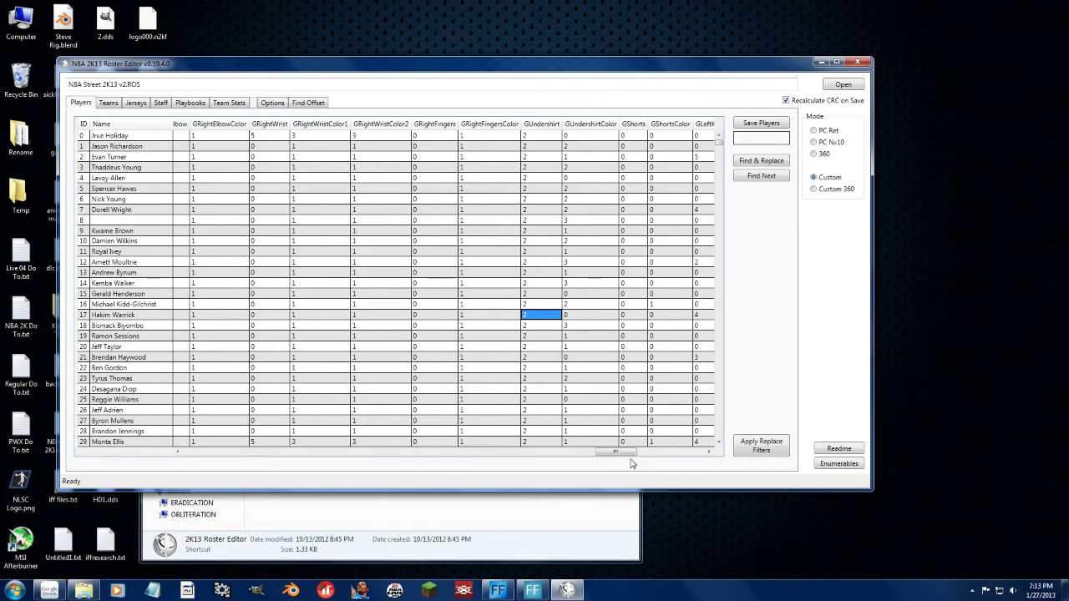
pyautogui.click(177, 452)
pyautogui.click(216, 452)
pyautogui.click(216, 452)
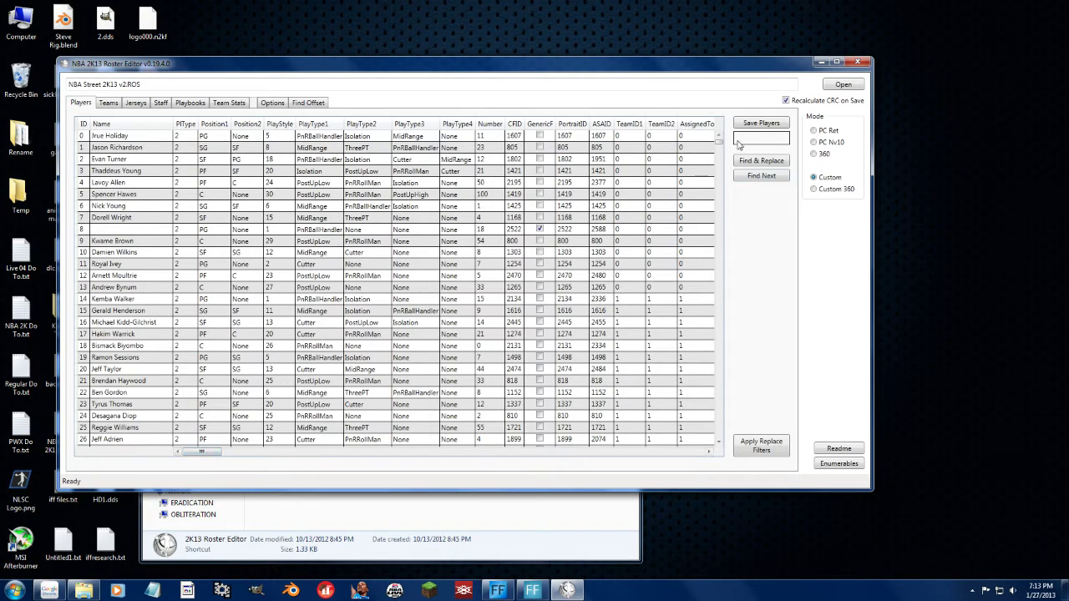
# Start a Find & Replace rule for the RDunk rating using the =Rand operator with 70 as its first value.
pyautogui.click(762, 162)
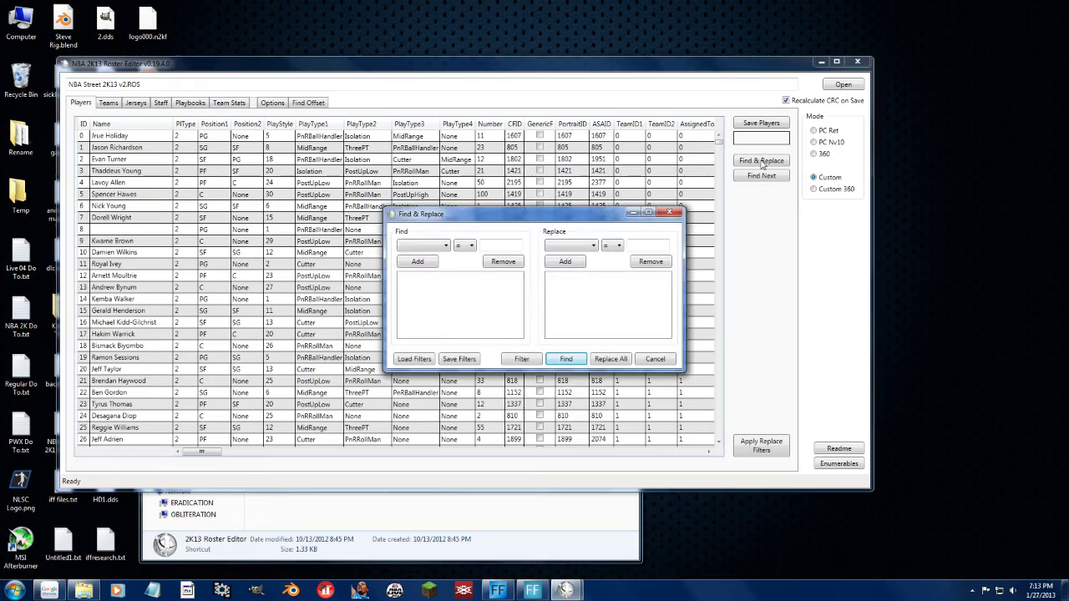
pyautogui.click(582, 245)
pyautogui.click(618, 245)
pyautogui.click(618, 244)
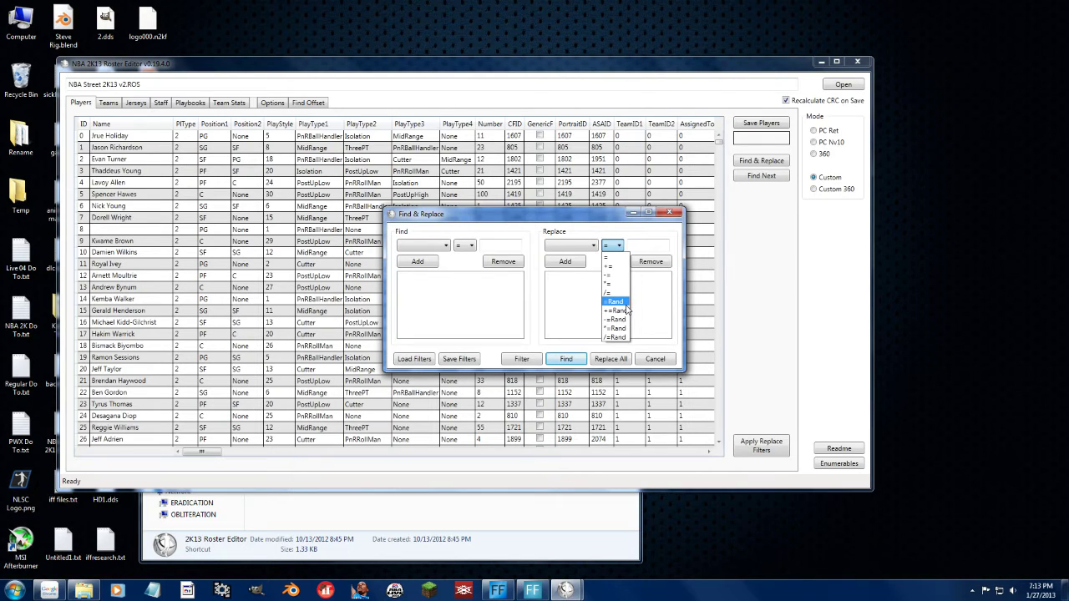
pyautogui.click(593, 246)
pyautogui.click(593, 246)
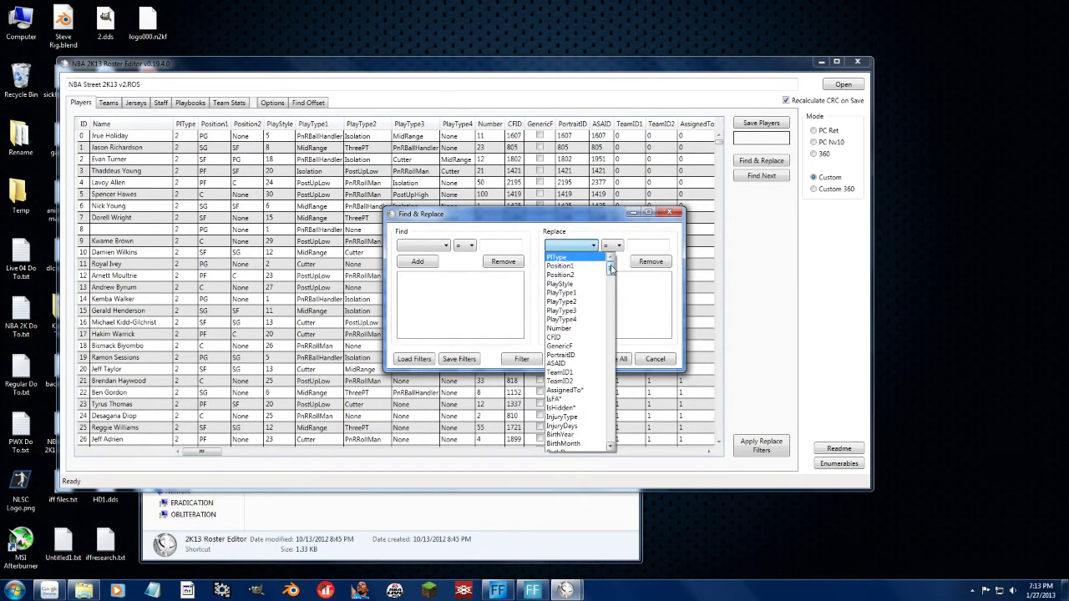
pyautogui.moveTo(611, 267); pyautogui.dragTo(614, 299)
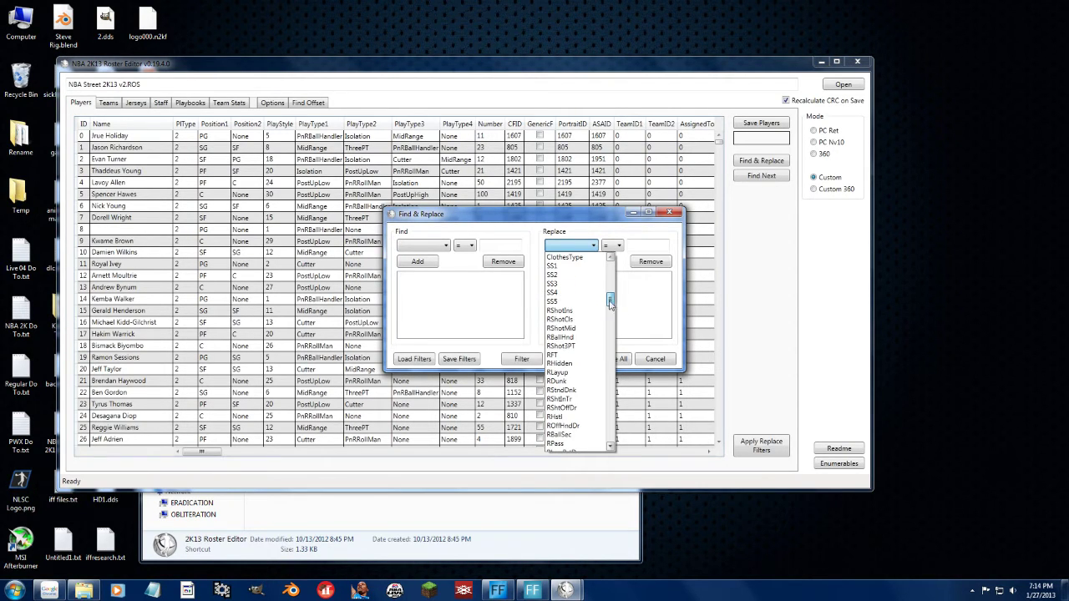
pyautogui.click(576, 388)
pyautogui.click(609, 246)
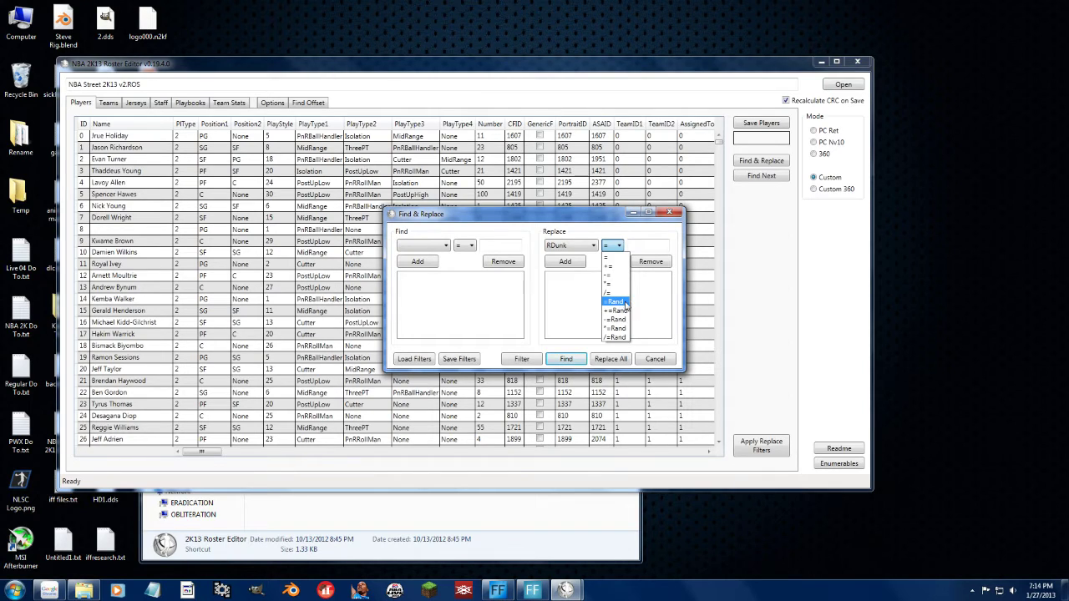
pyautogui.click(625, 302)
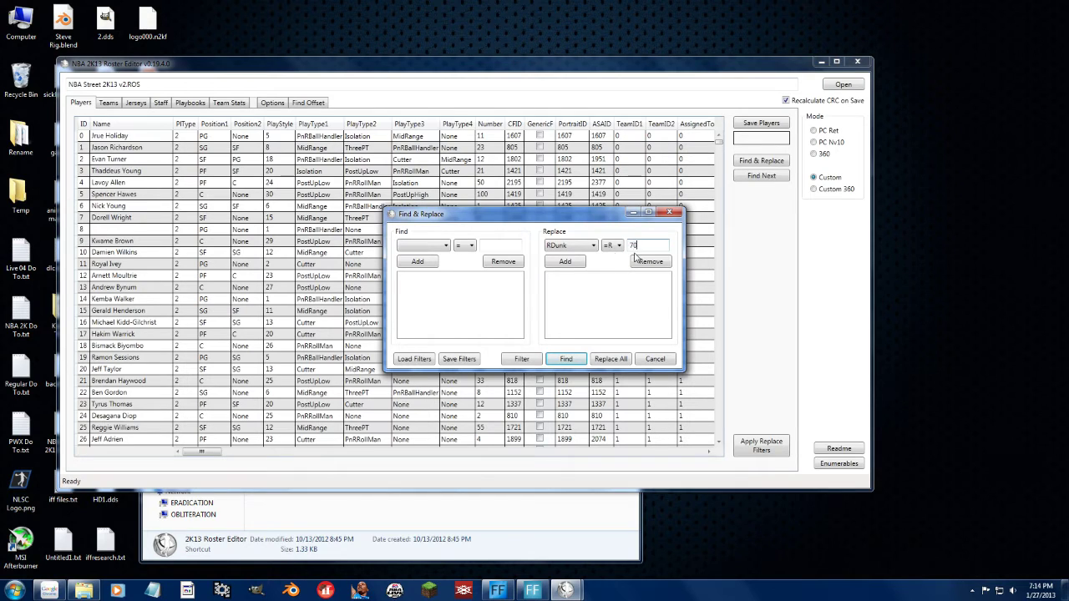
# Add a find condition that matches players with ID >= 0.
pyautogui.click(426, 246)
pyautogui.click(422, 256)
pyautogui.click(471, 246)
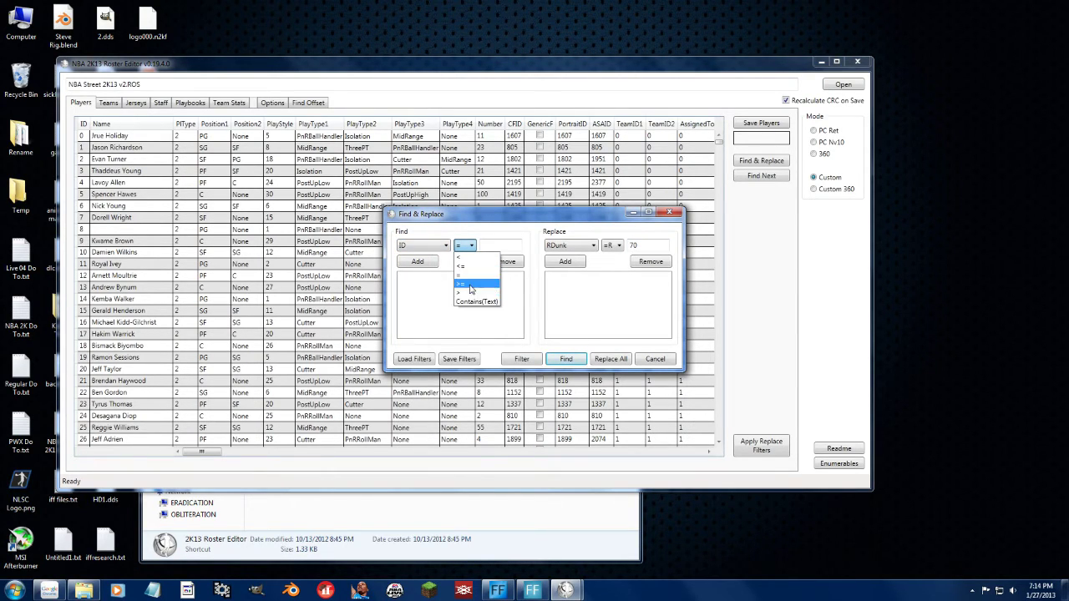
pyautogui.click(470, 289)
pyautogui.click(490, 243)
pyautogui.write('0')
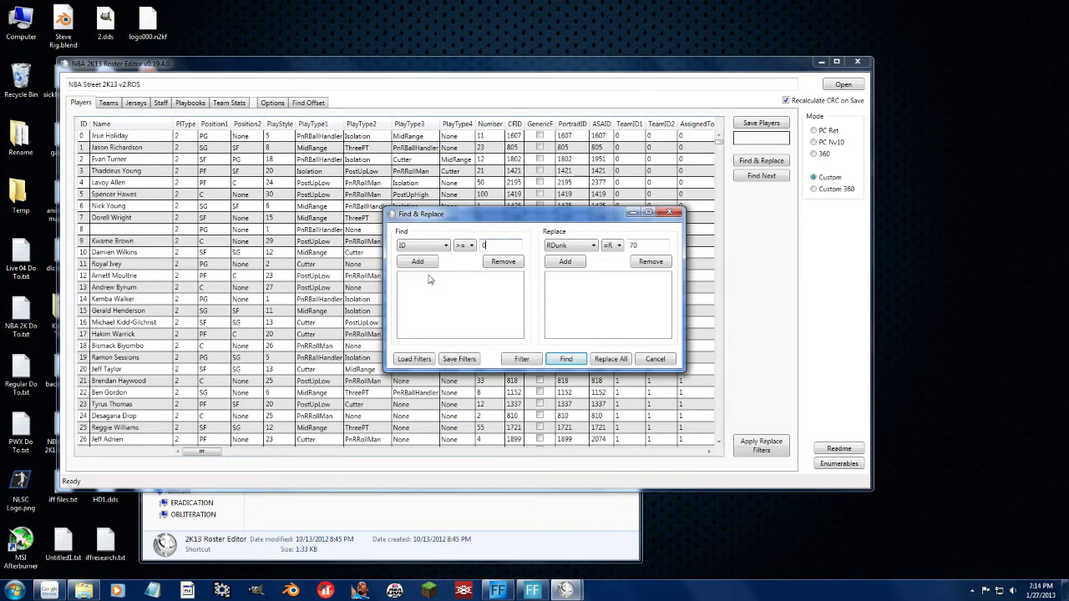
pyautogui.click(418, 261)
# Add the RDunk =Rand 70;90 rule, replace the value for all matching players, and check the RDunk column.
pyautogui.click(639, 246)
pyautogui.click(566, 261)
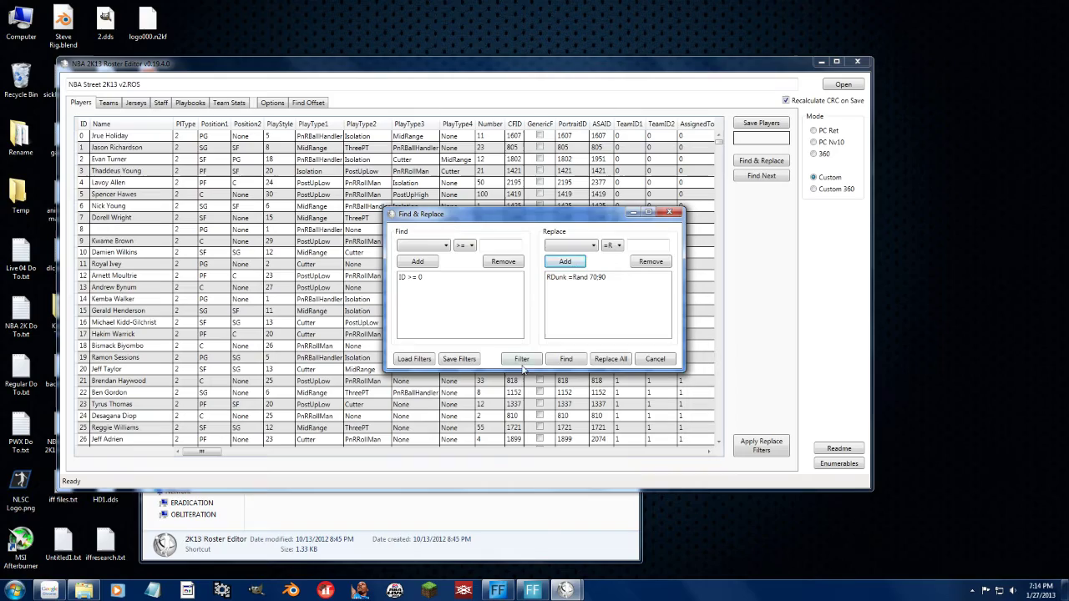
pyautogui.click(608, 359)
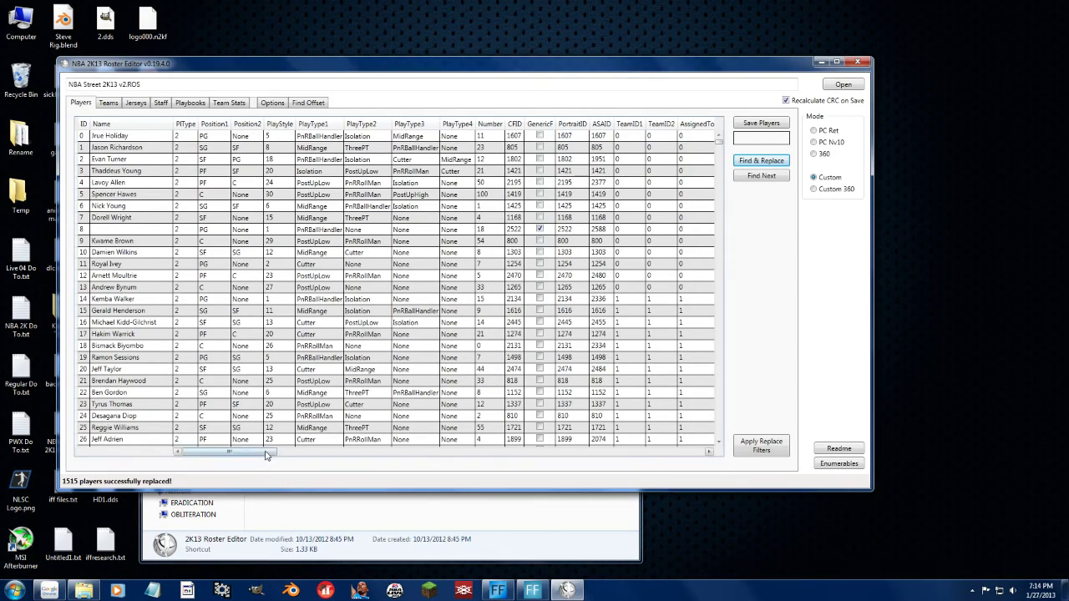
pyautogui.moveTo(227, 453); pyautogui.dragTo(428, 425)
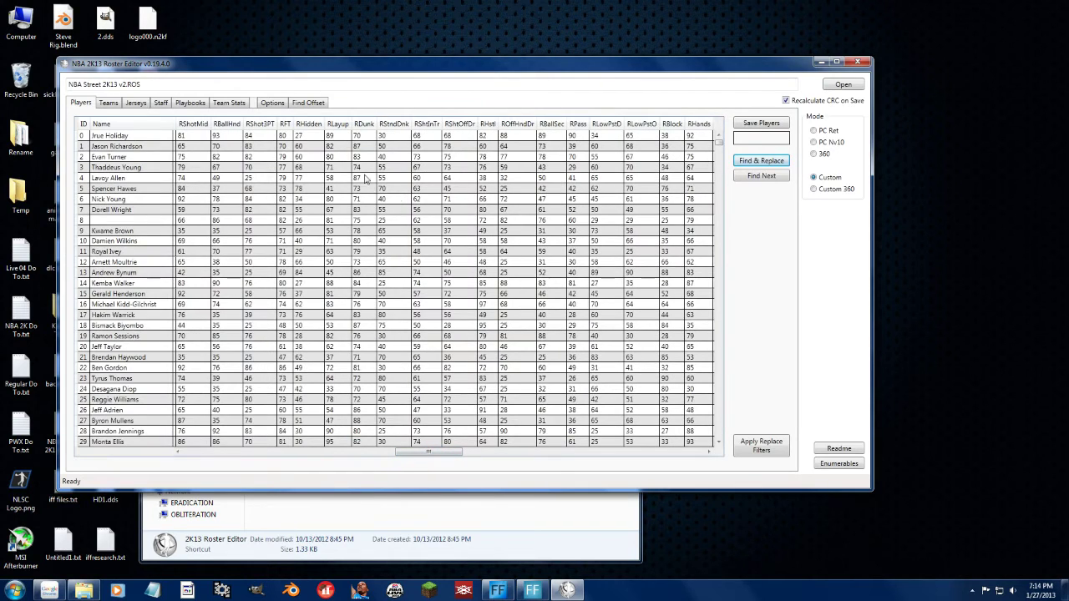
pyautogui.moveTo(364, 136); pyautogui.dragTo(365, 434)
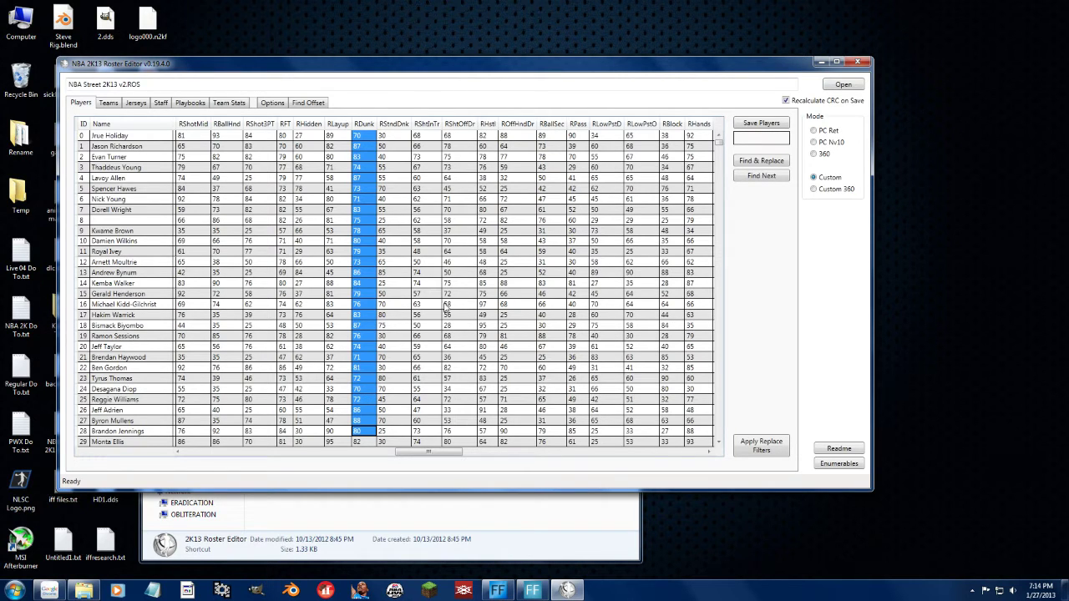
# Reload NBA Street 2K13 v2.ROS to discard the RDunk replacement.
pyautogui.click(839, 85)
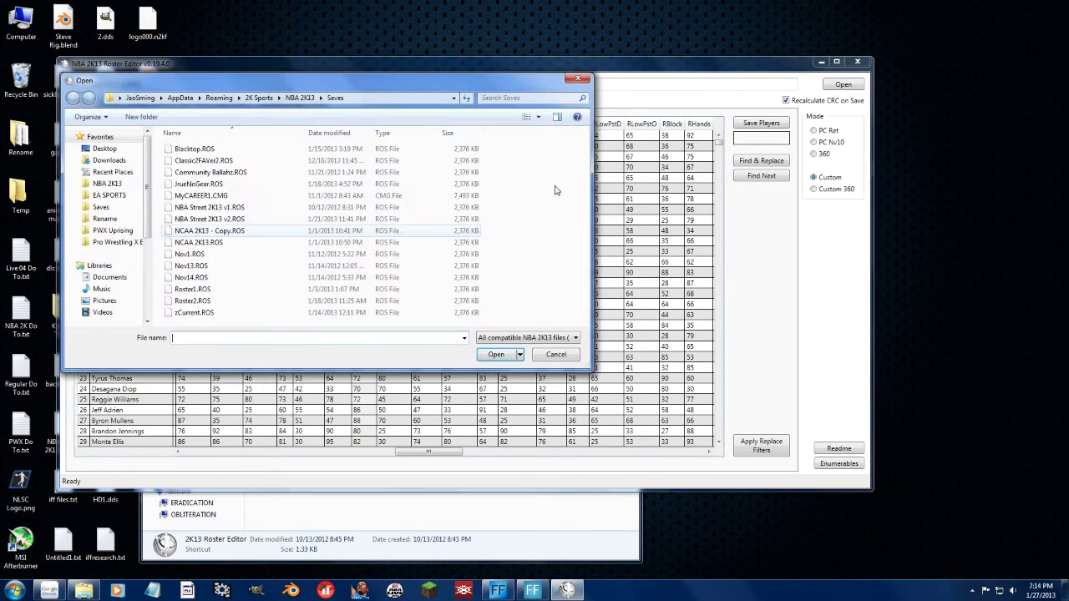
pyautogui.doubleClick(238, 220)
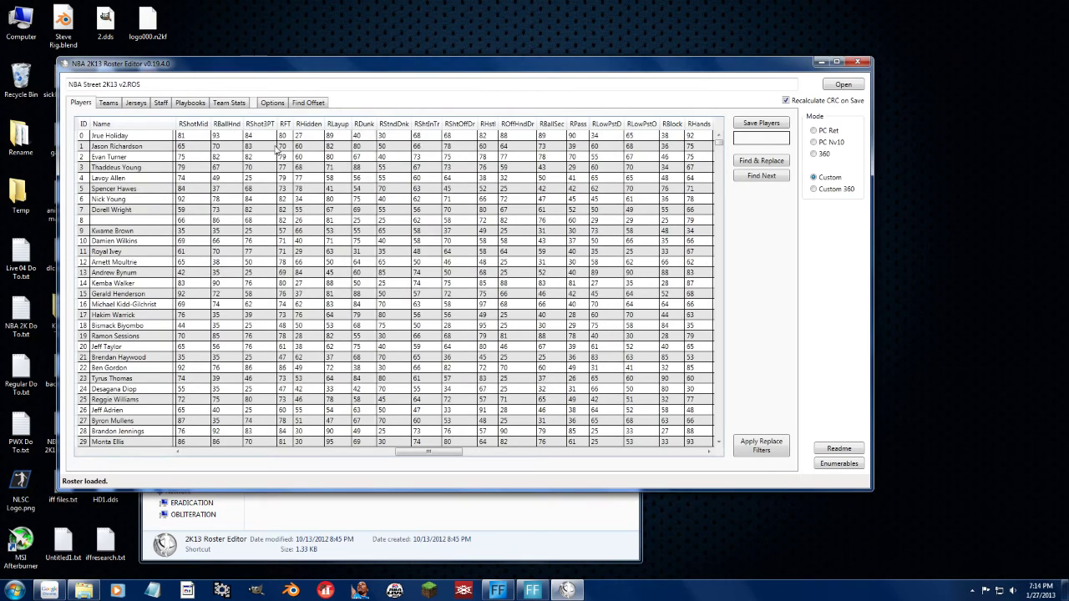
pyautogui.click(234, 452)
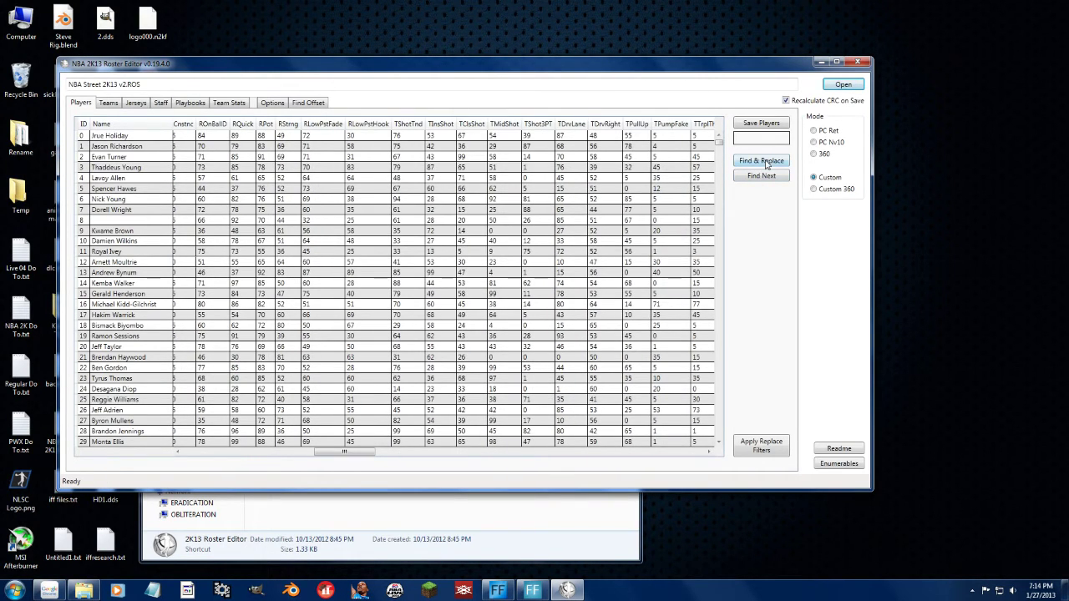
# Take the RDunk =Rand 70;90 rule out of the replacement list in Find & Replace.
pyautogui.click(767, 162)
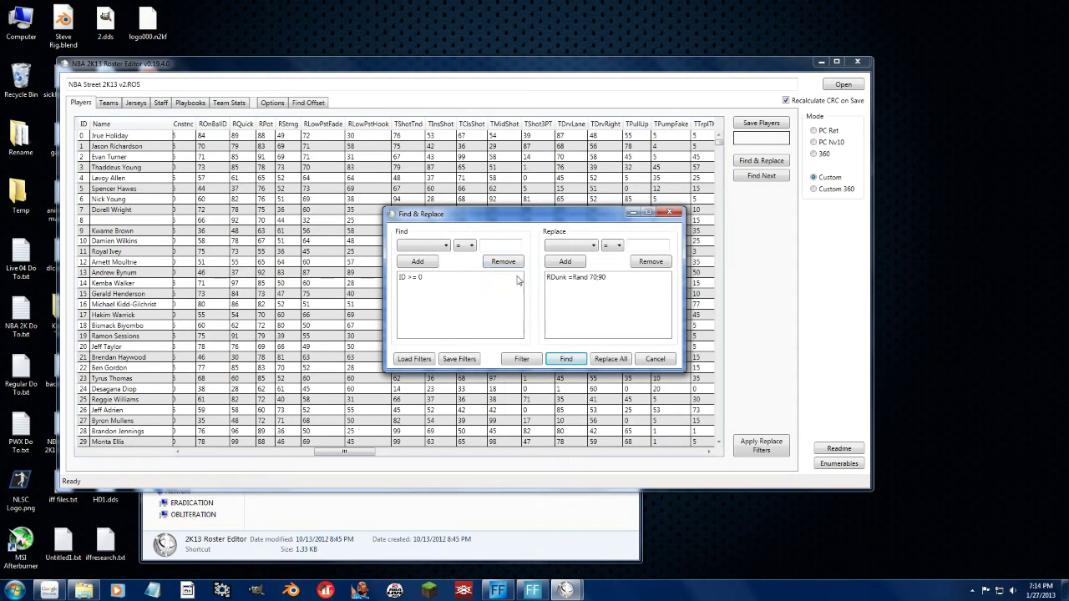
pyautogui.click(583, 283)
pyautogui.click(650, 262)
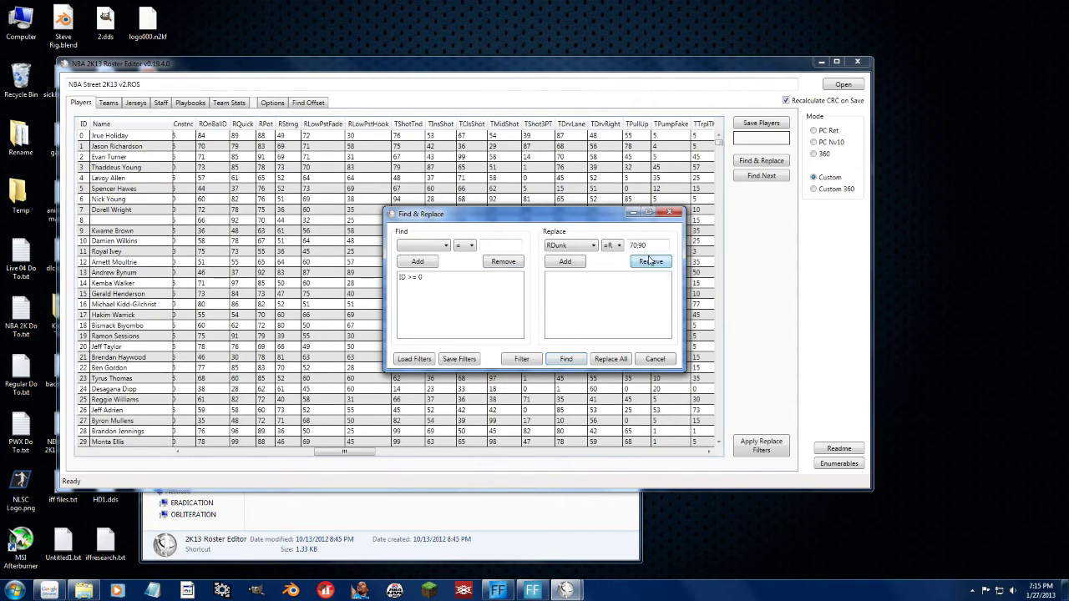
# Try the RDunk replacement with the += operator and a value of 10.
pyautogui.click(617, 248)
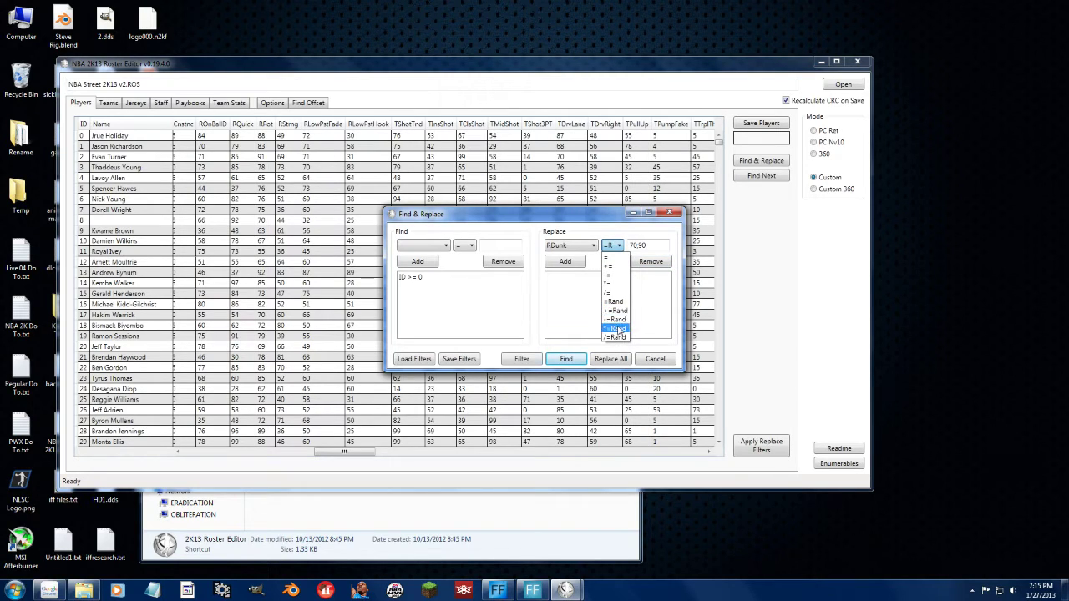
pyautogui.click(624, 314)
pyautogui.press('Tab')
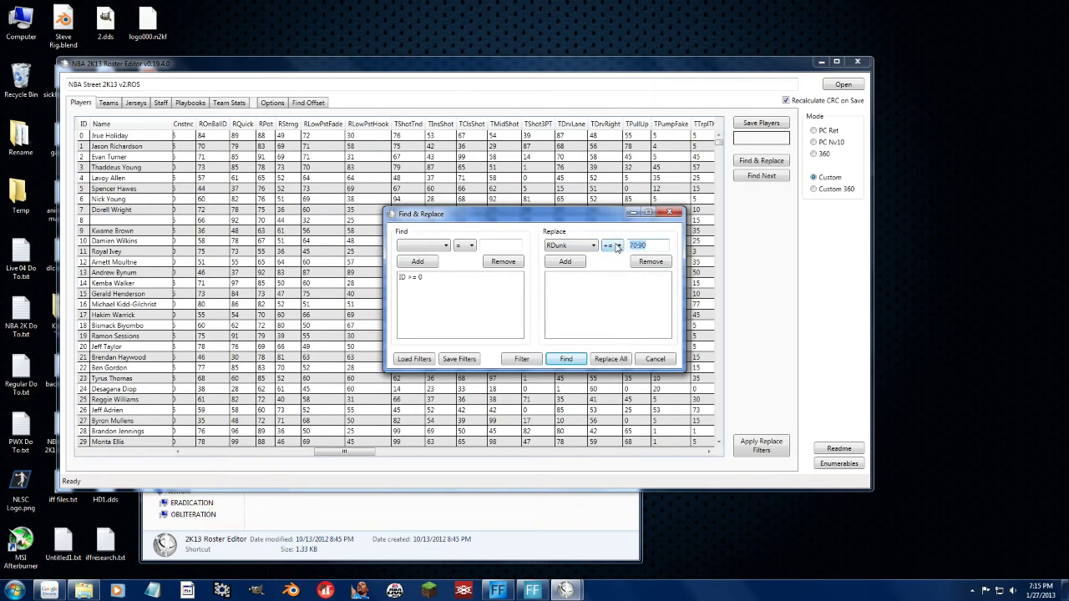
pyautogui.write('10')
# Set the RDunk rule to *=Rand with 1.02, add it, and replace the value for all matching players.
pyautogui.click(620, 246)
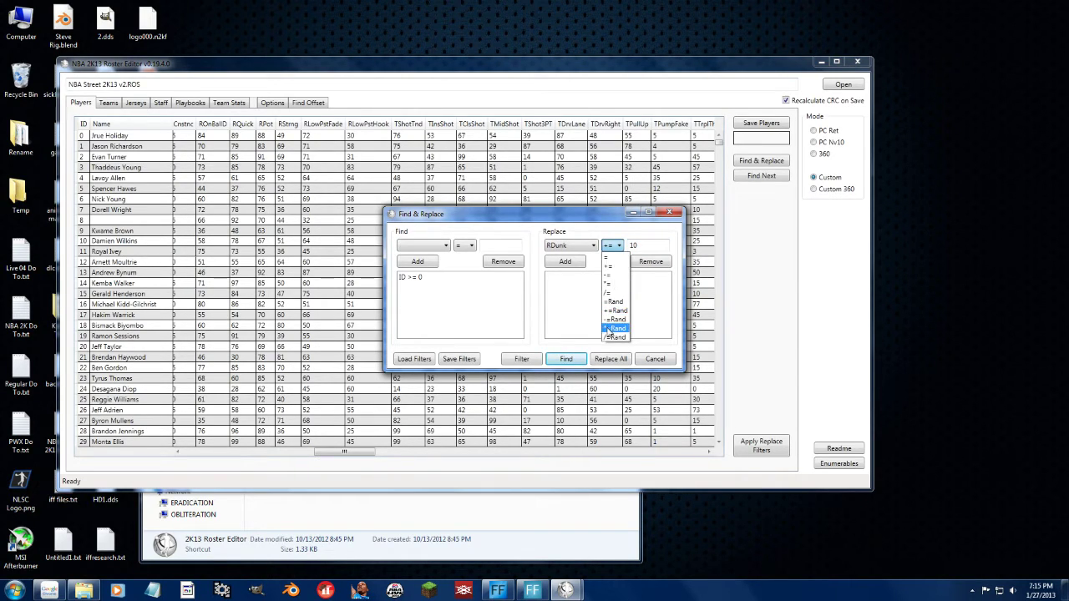
pyautogui.click(620, 317)
pyautogui.moveTo(641, 245); pyautogui.dragTo(599, 251)
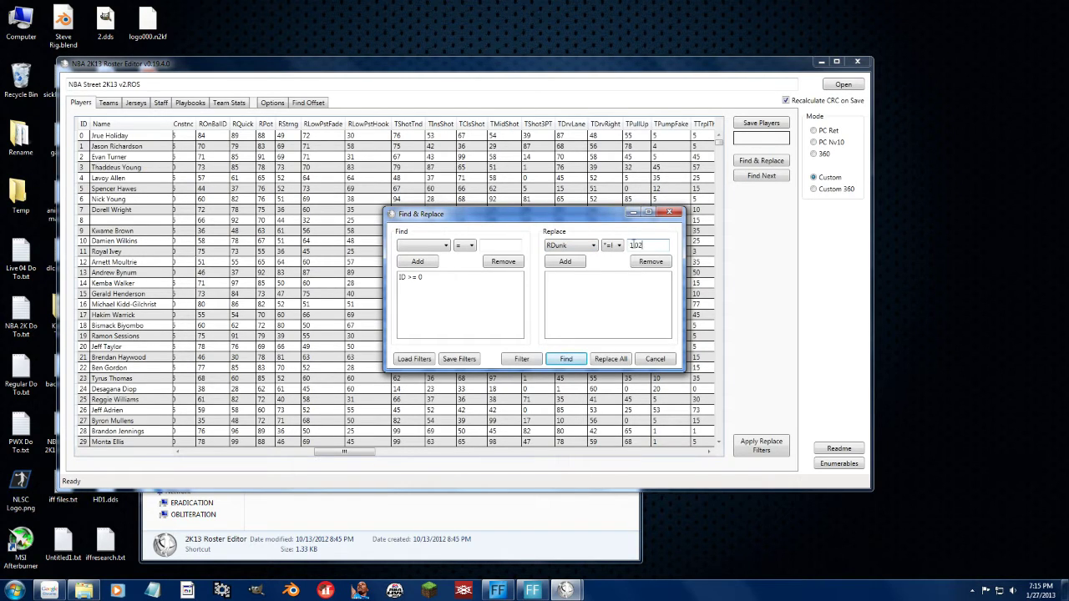
pyautogui.click(574, 263)
pyautogui.click(609, 360)
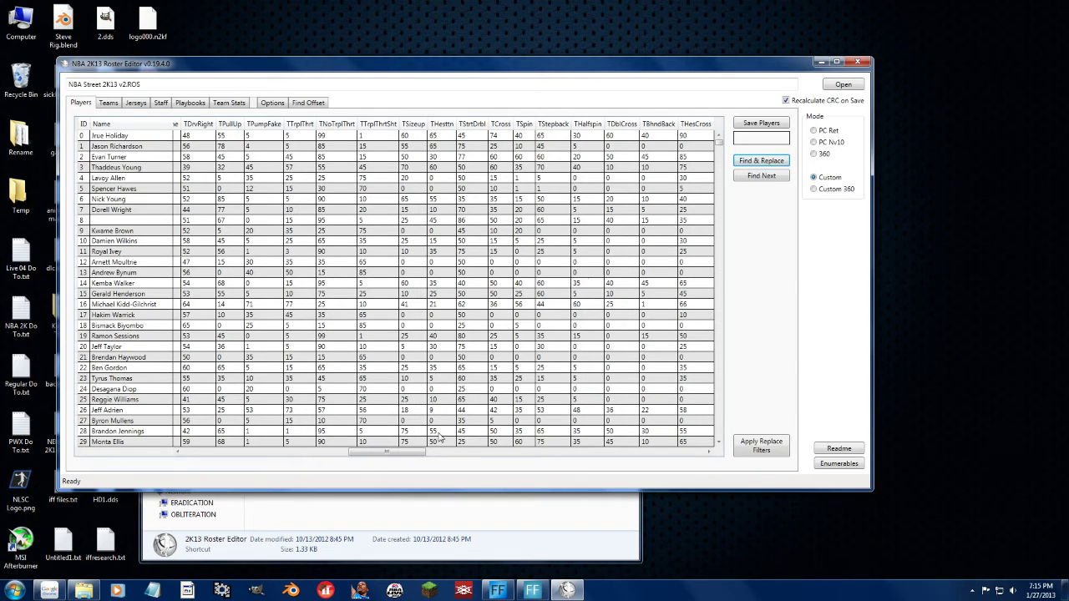
# Take the RDunk *=Rand 1.02 rule out of the replacement list in Find & Replace.
pyautogui.click(750, 162)
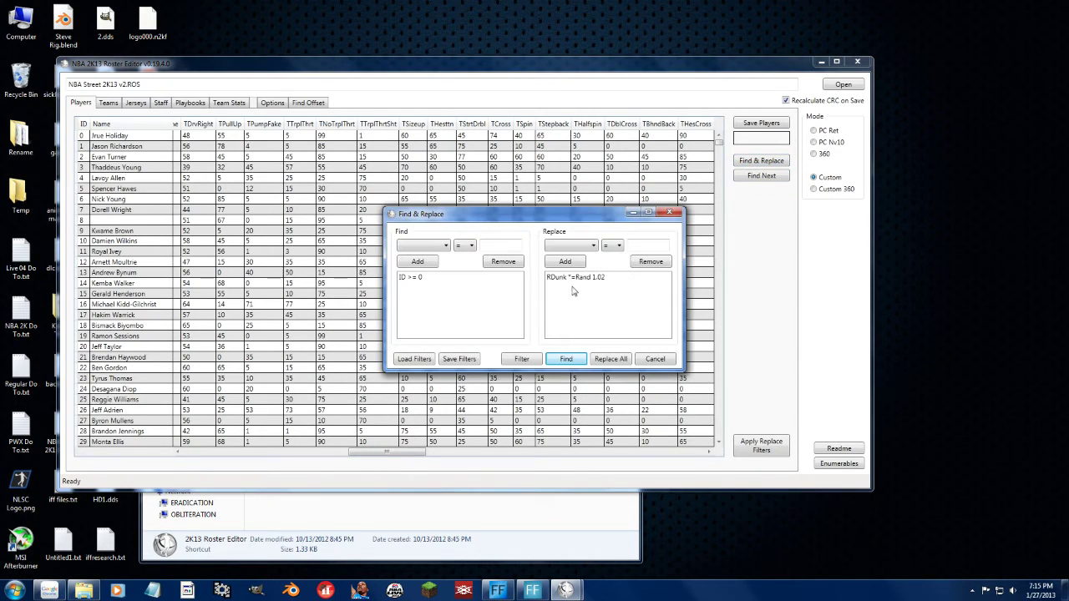
pyautogui.click(602, 277)
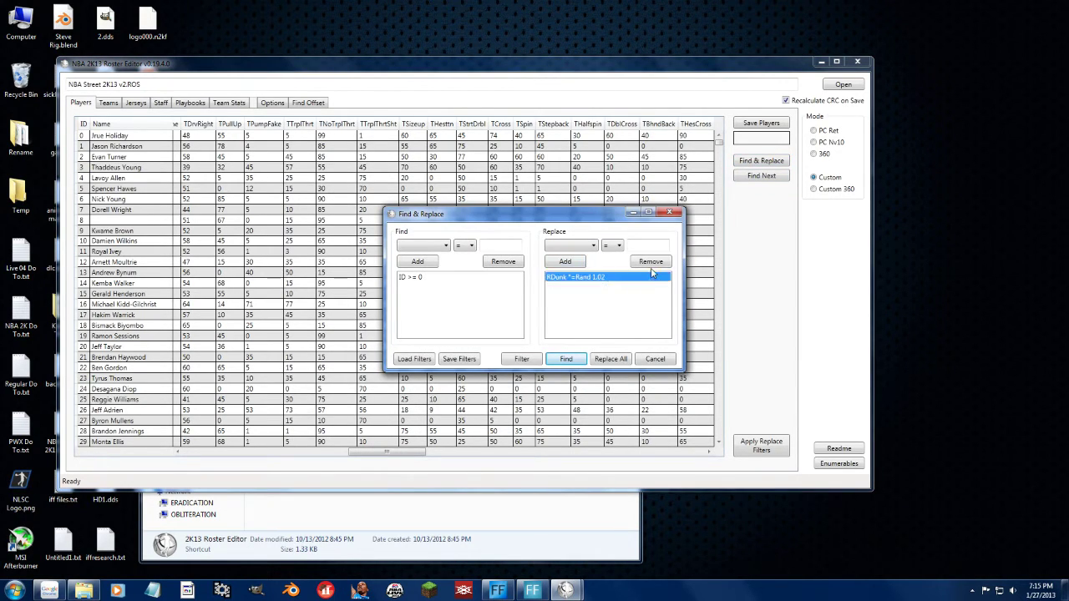
pyautogui.click(651, 262)
# Add a replacement rule RDefAwr /=Rand 2 and replace the value for all matching players.
pyautogui.click(593, 247)
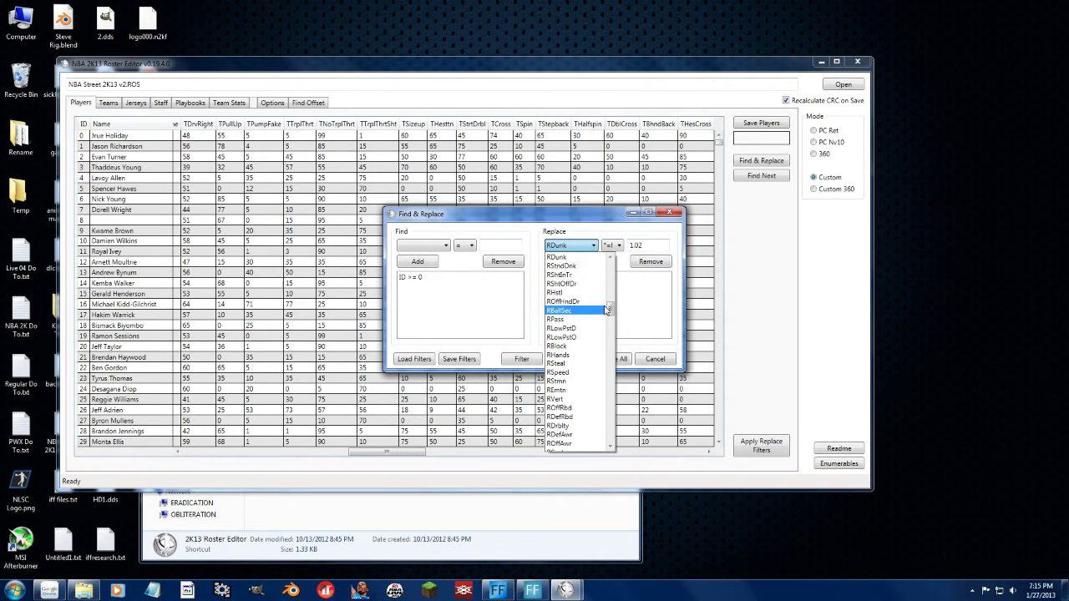
pyautogui.click(559, 435)
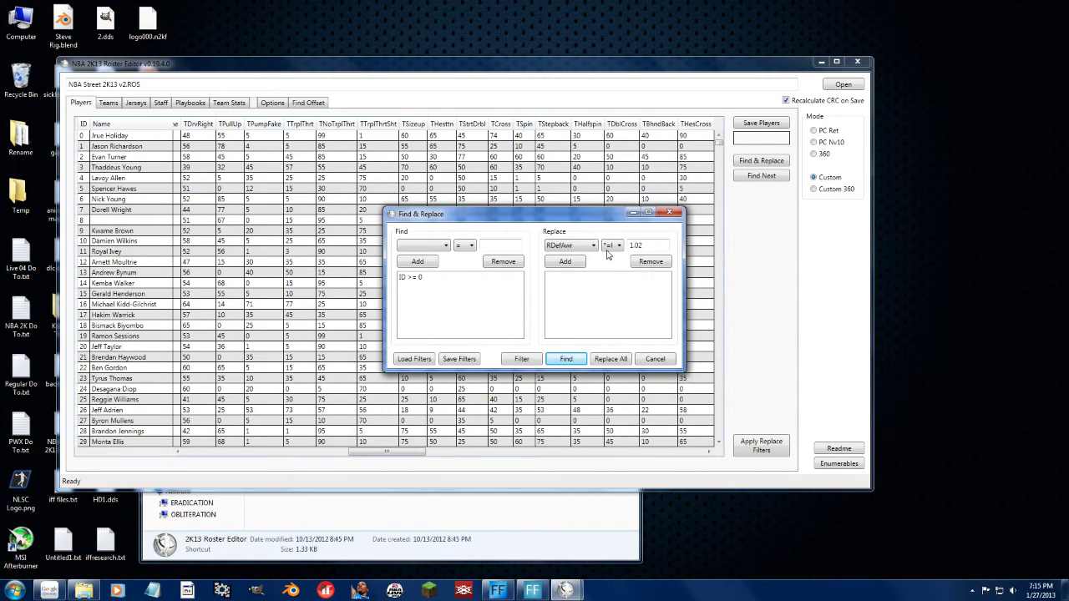
pyautogui.click(612, 246)
pyautogui.click(616, 339)
pyautogui.press('Tab')
pyautogui.write('5')
pyautogui.click(580, 263)
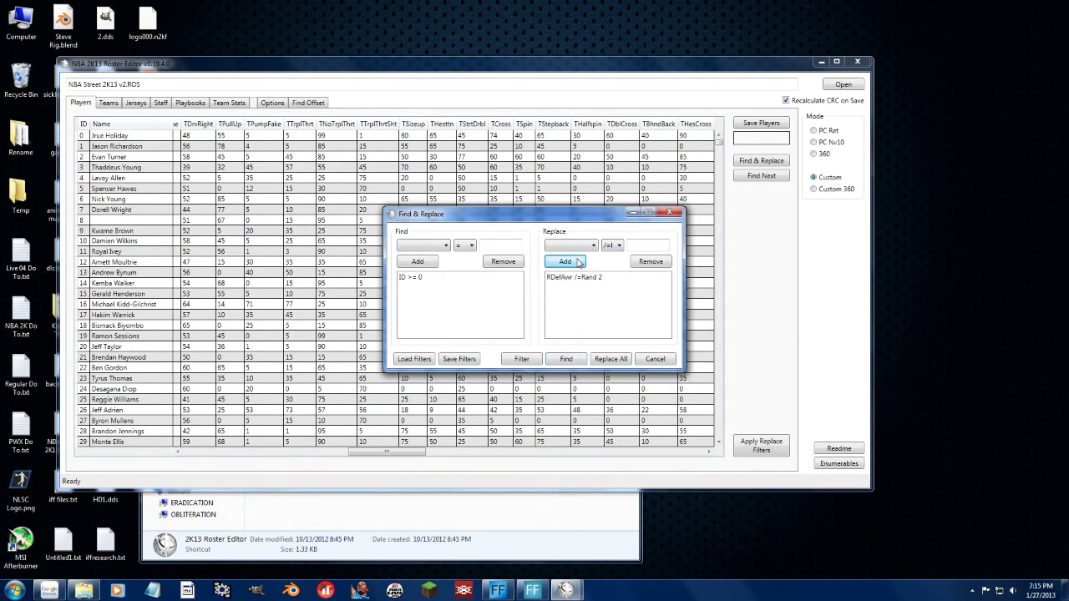
pyautogui.click(610, 360)
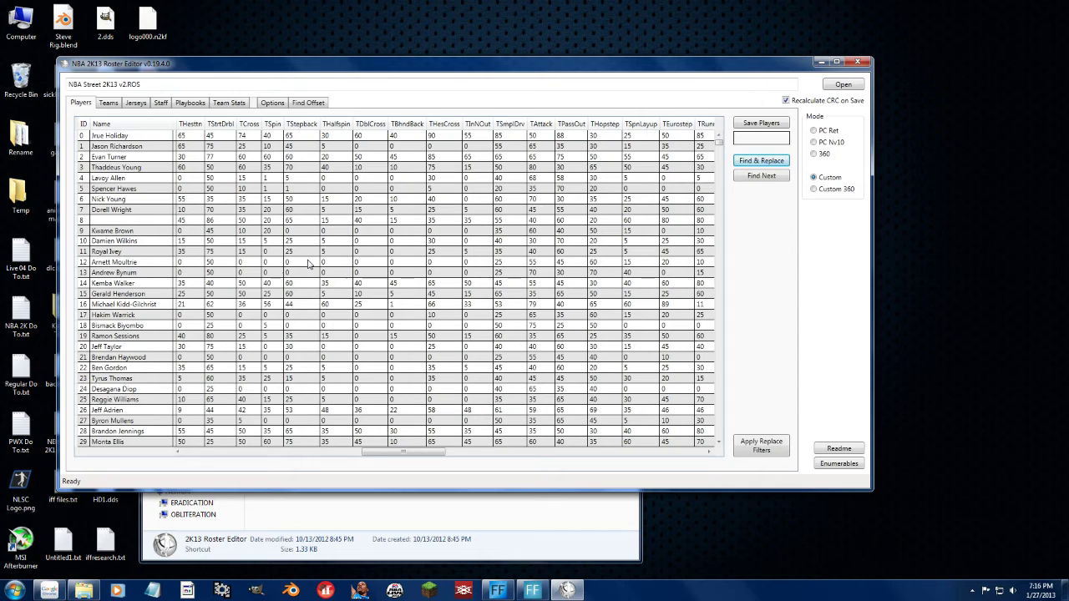
# Add a second replacement rule in Find & Replace, RDunk *=Rand 1.05.
pyautogui.click(756, 161)
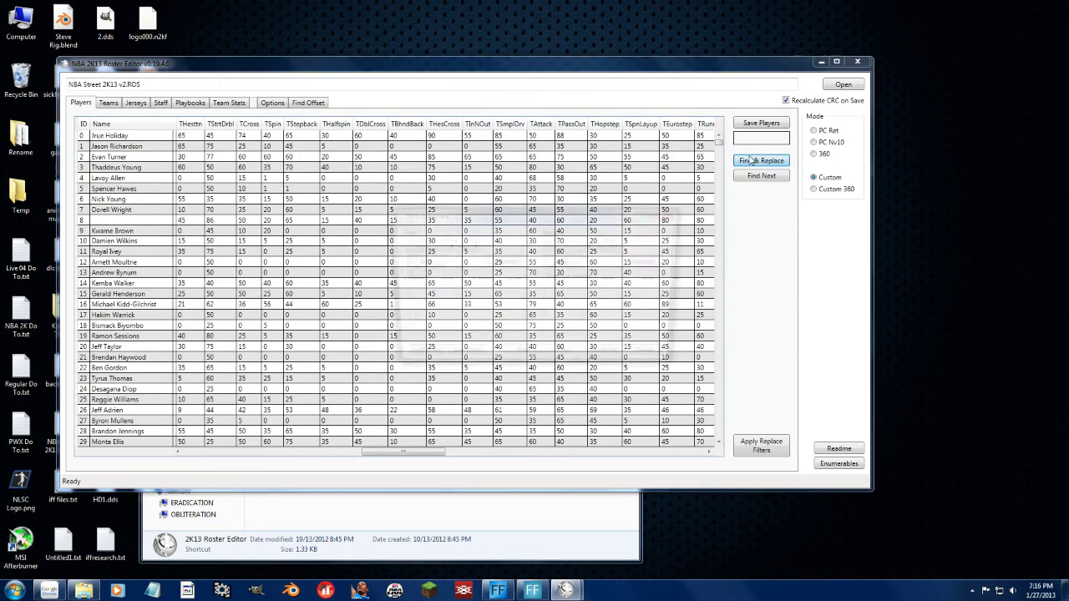
pyautogui.click(579, 245)
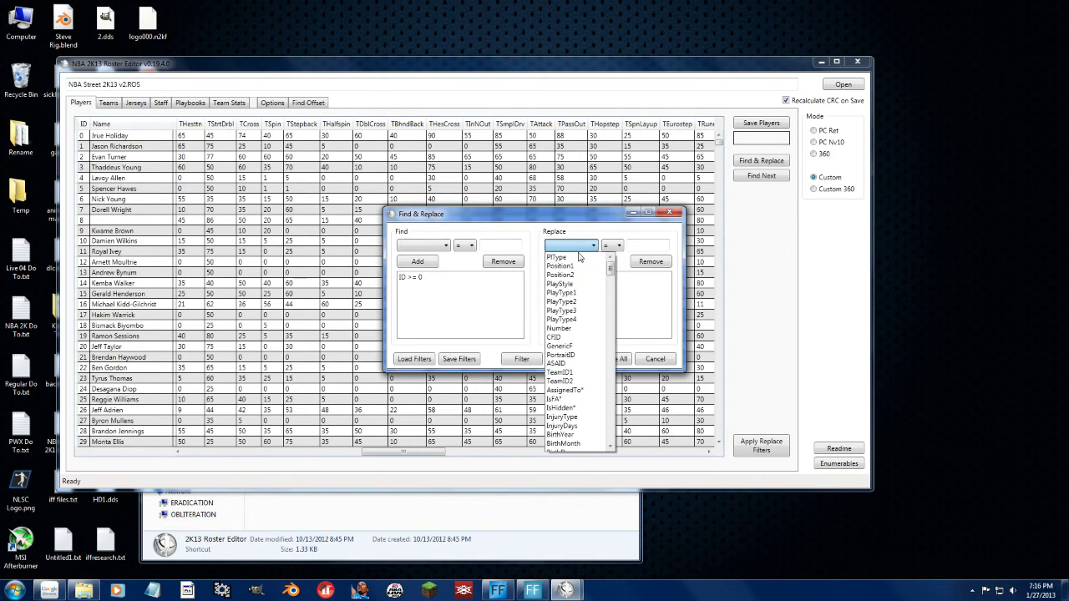
pyautogui.scroll(-10, 584, 330)
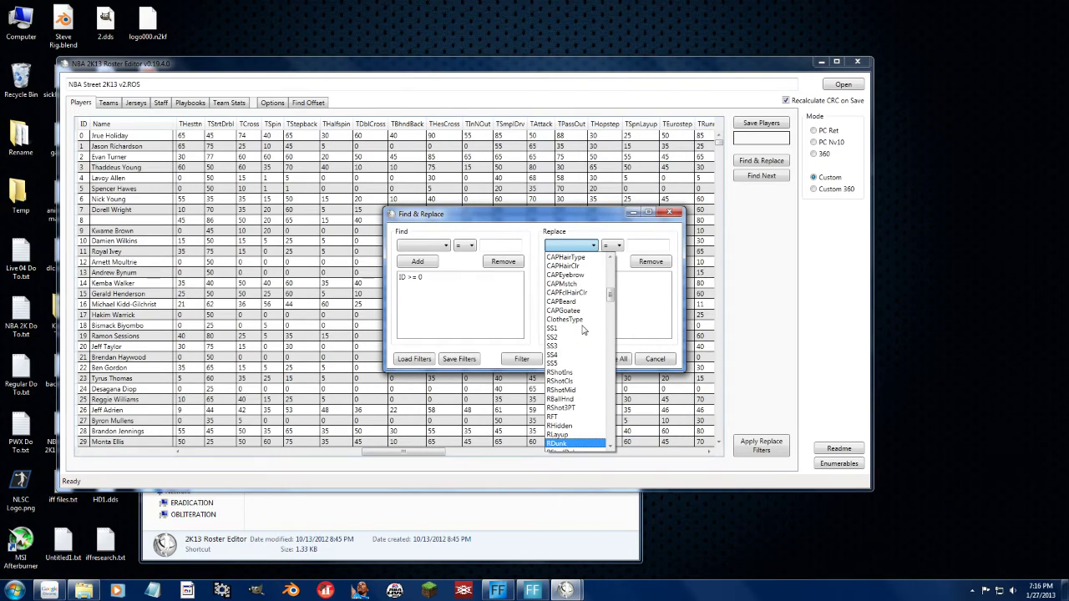
pyautogui.press('Return')
pyautogui.click(616, 246)
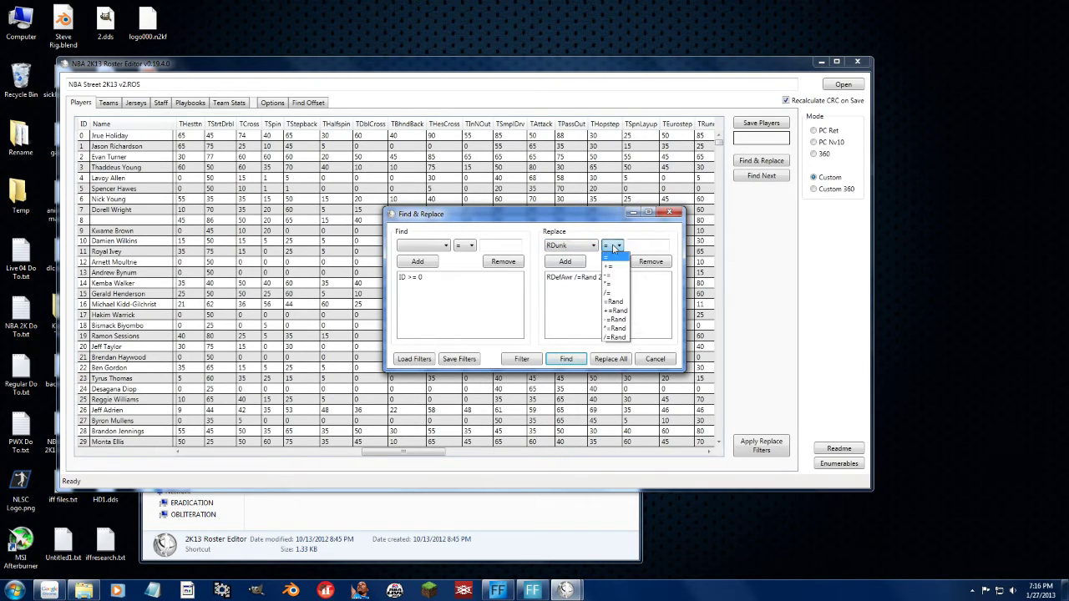
pyautogui.click(618, 329)
pyautogui.click(639, 246)
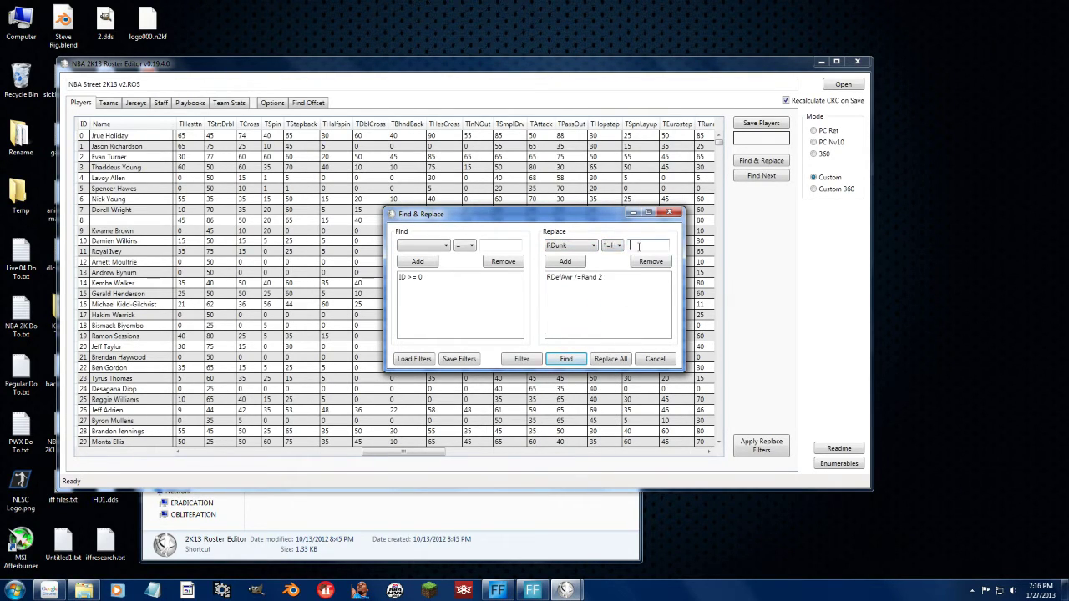
pyautogui.write('1.05')
pyautogui.click(573, 262)
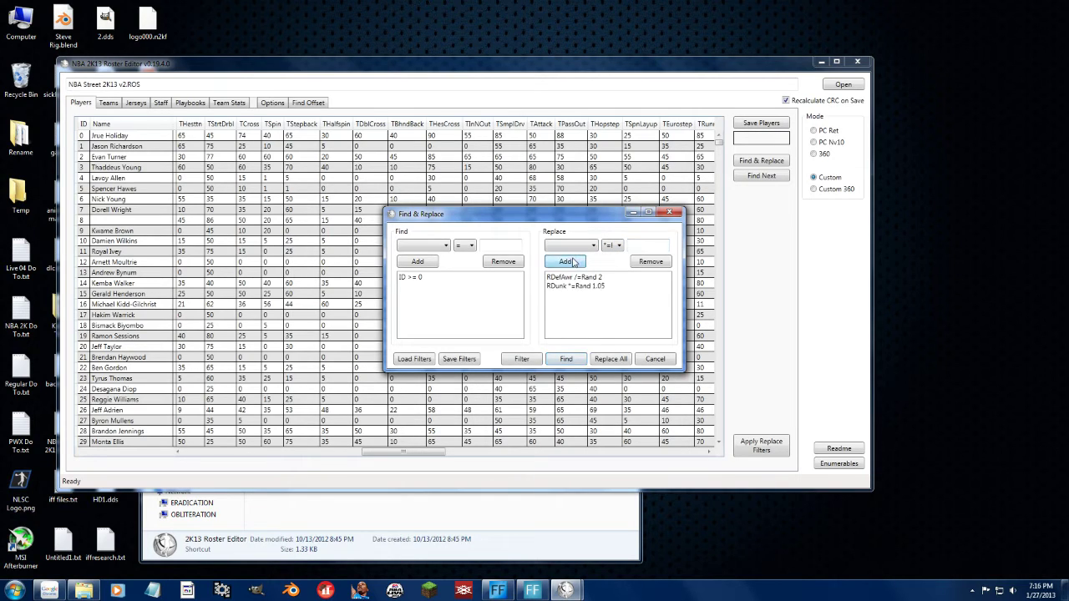
# Save the find and replace filters as Streetyo and run the replacement on all matching players.
pyautogui.click(458, 360)
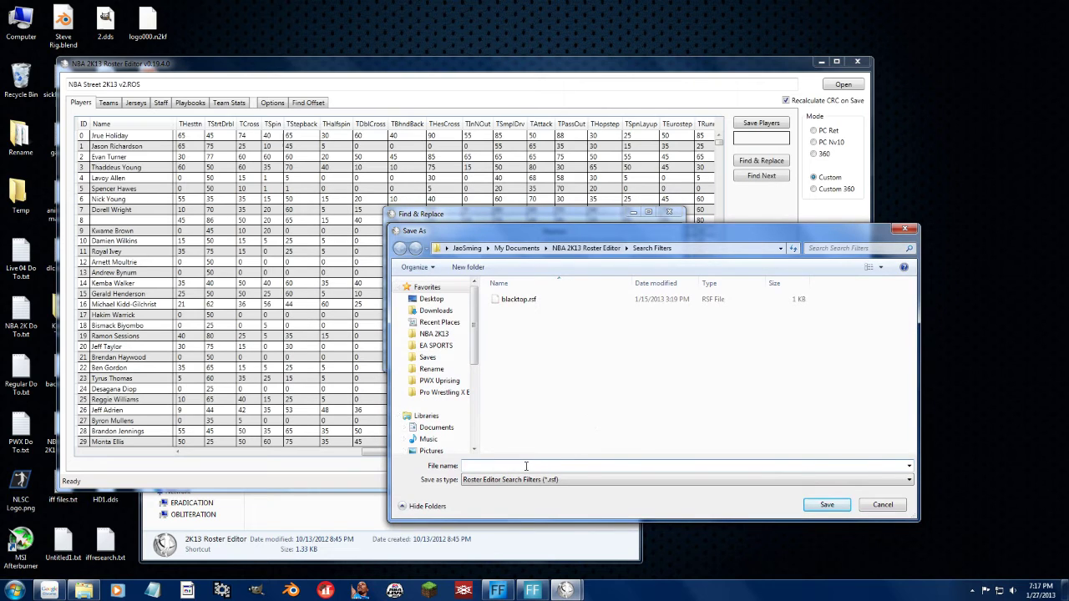
pyautogui.write('Streetyo')
pyautogui.click(827, 506)
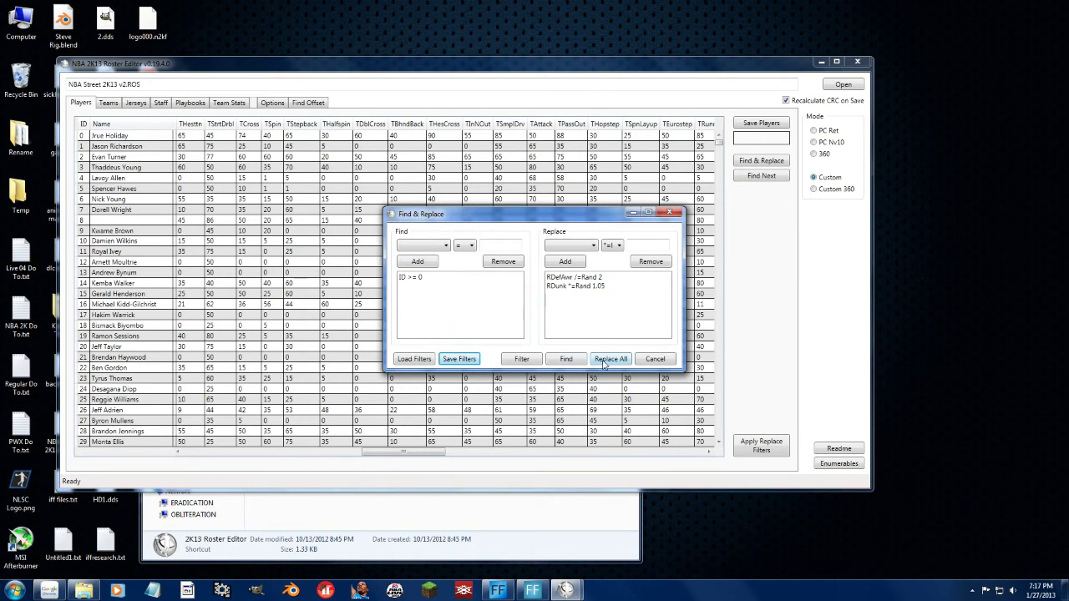
pyautogui.click(610, 359)
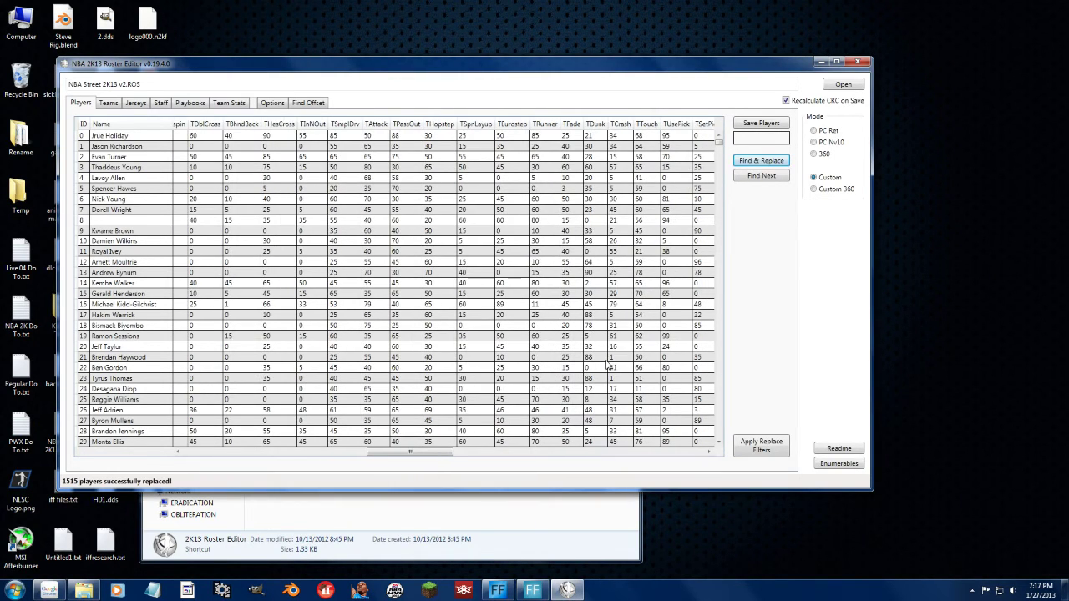
# Apply the saved replace filter file Streetyo.rsf to the roster twice.
pyautogui.click(770, 440)
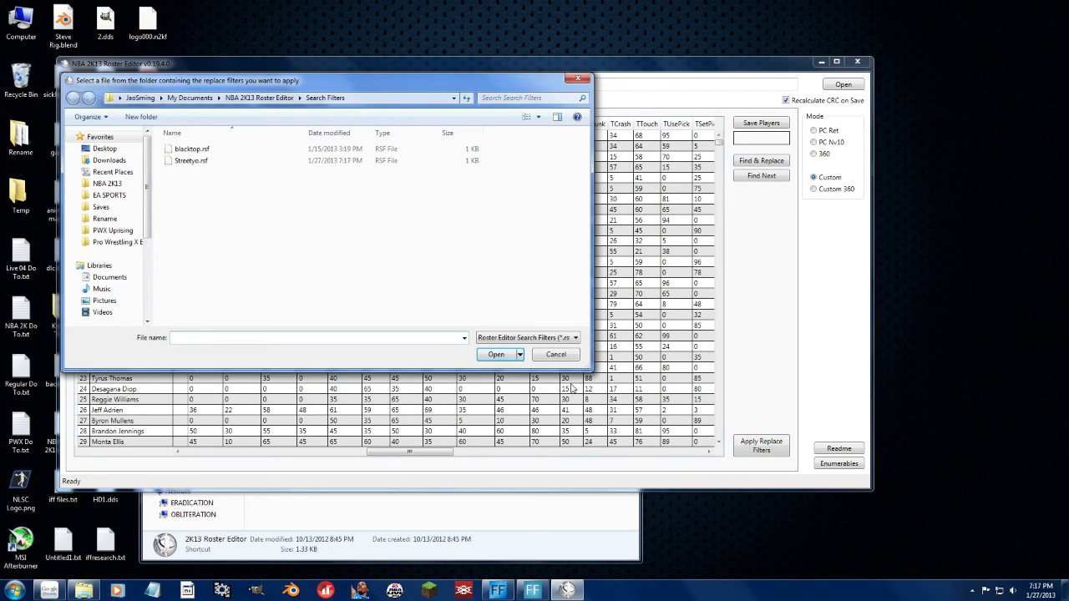
pyautogui.doubleClick(192, 160)
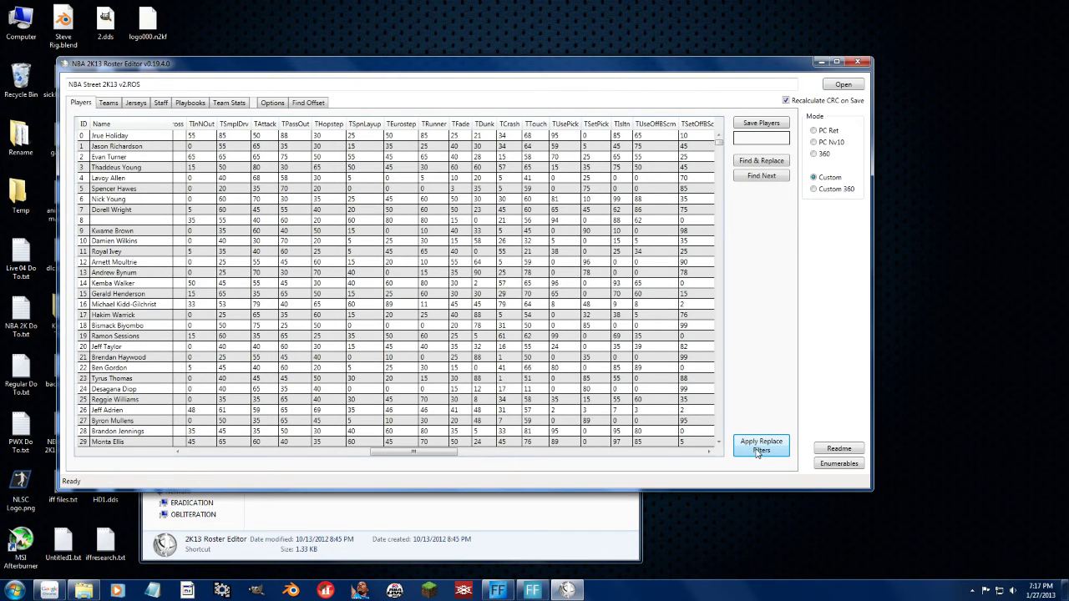
pyautogui.click(758, 446)
pyautogui.doubleClick(180, 161)
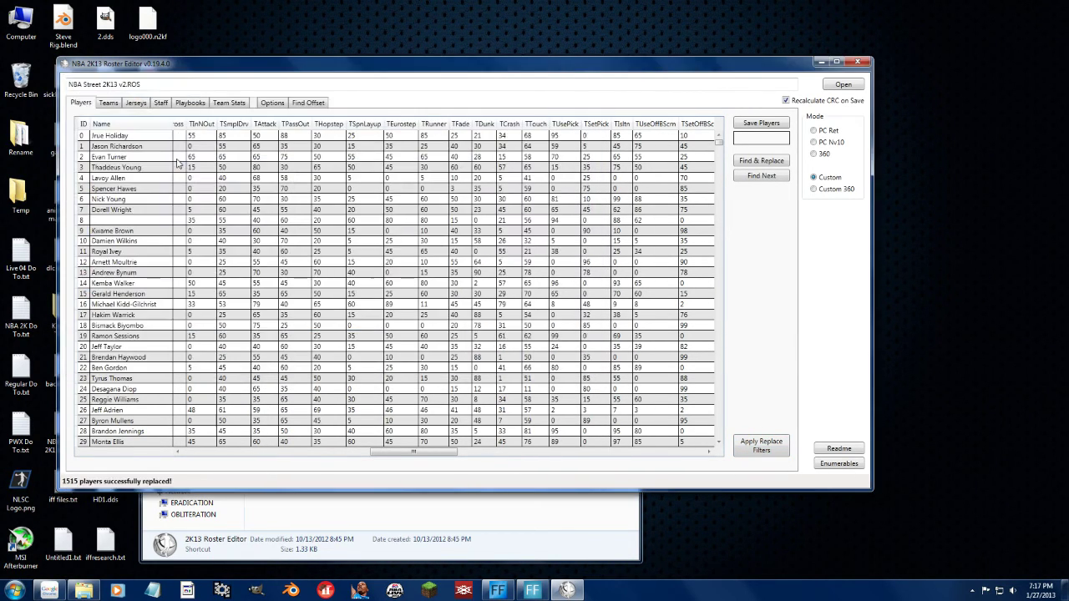
# Remove the RDefAwr /=Rand 2 and RDunk *=Rand 1.05 rules from the replacement list.
pyautogui.hscroll(2, 177, 163)
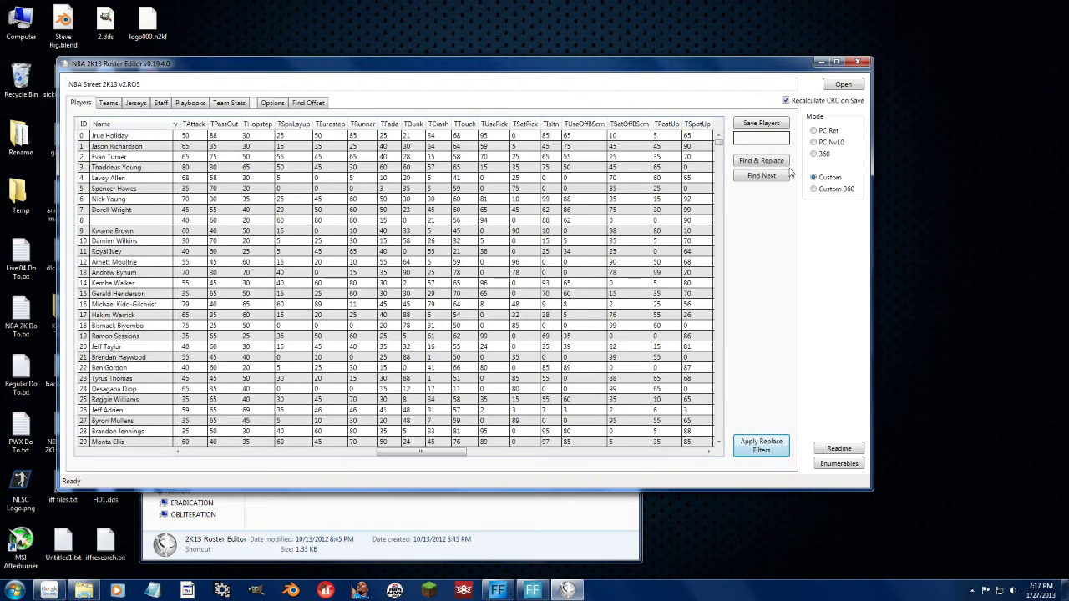
pyautogui.click(755, 159)
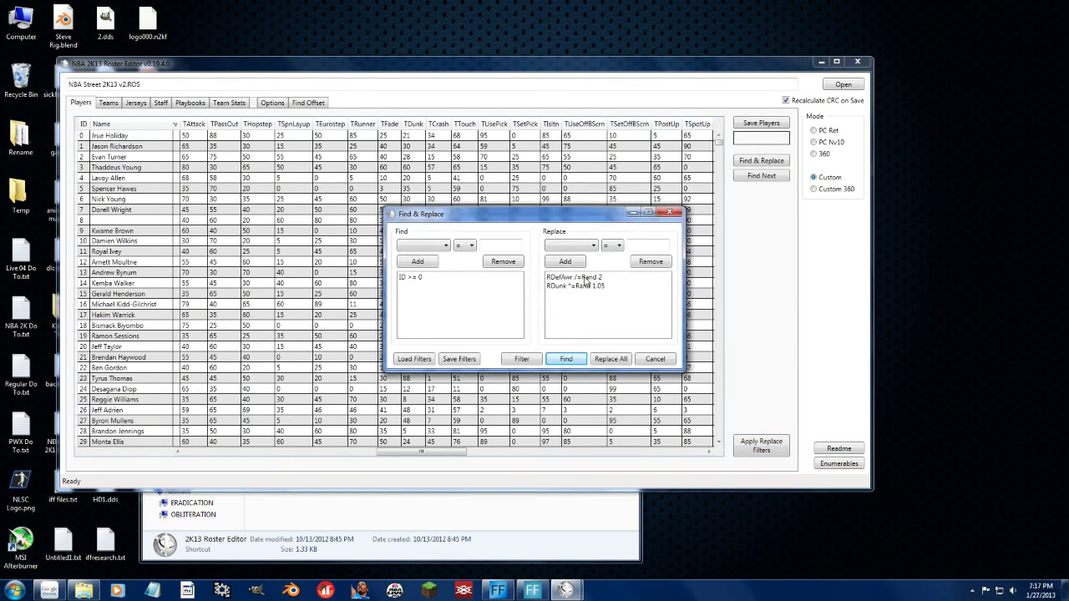
pyautogui.click(586, 277)
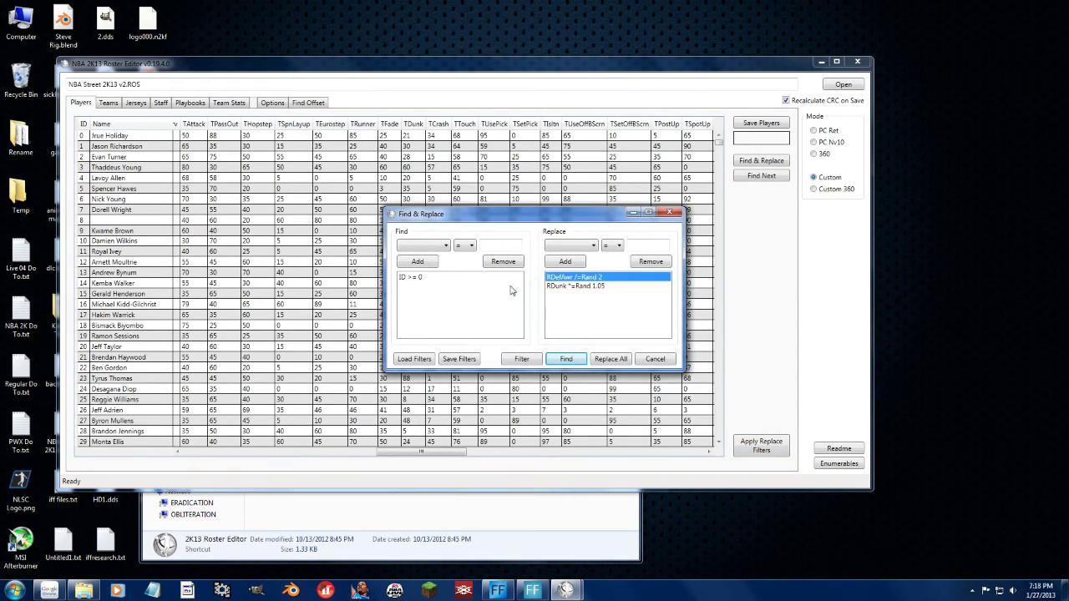
pyautogui.click(650, 261)
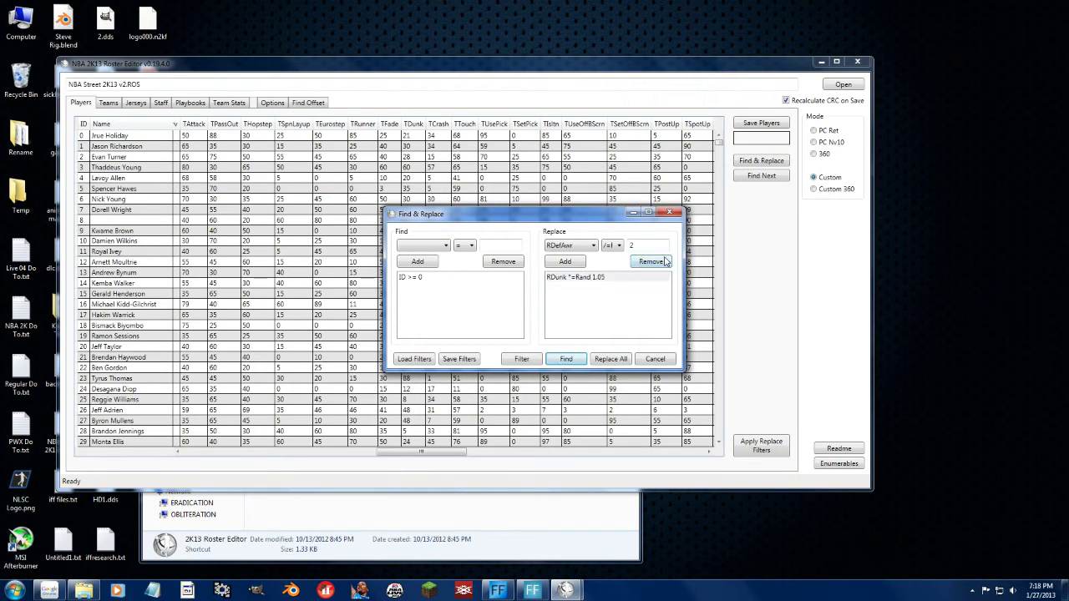
pyautogui.click(666, 261)
# Add a replacement rule that sets REmtn with =Rand to the range 50;90.
pyautogui.click(593, 245)
pyautogui.moveTo(611, 311)
pyautogui.mouseDown()
pyautogui.moveTo(610, 351)
pyautogui.moveTo(610, 305)
pyautogui.mouseUp()
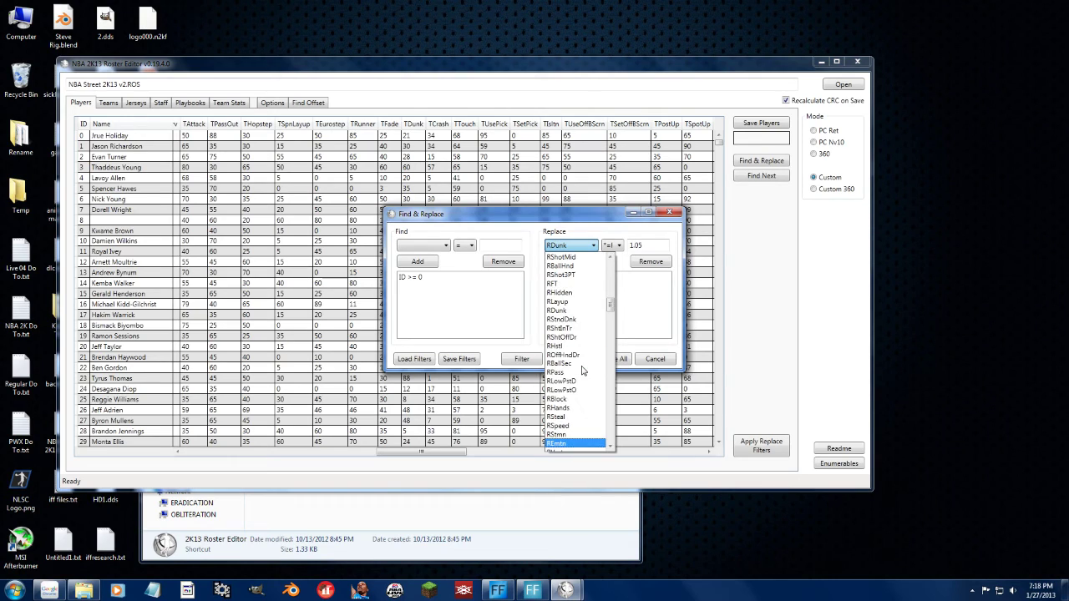
pyautogui.click(574, 444)
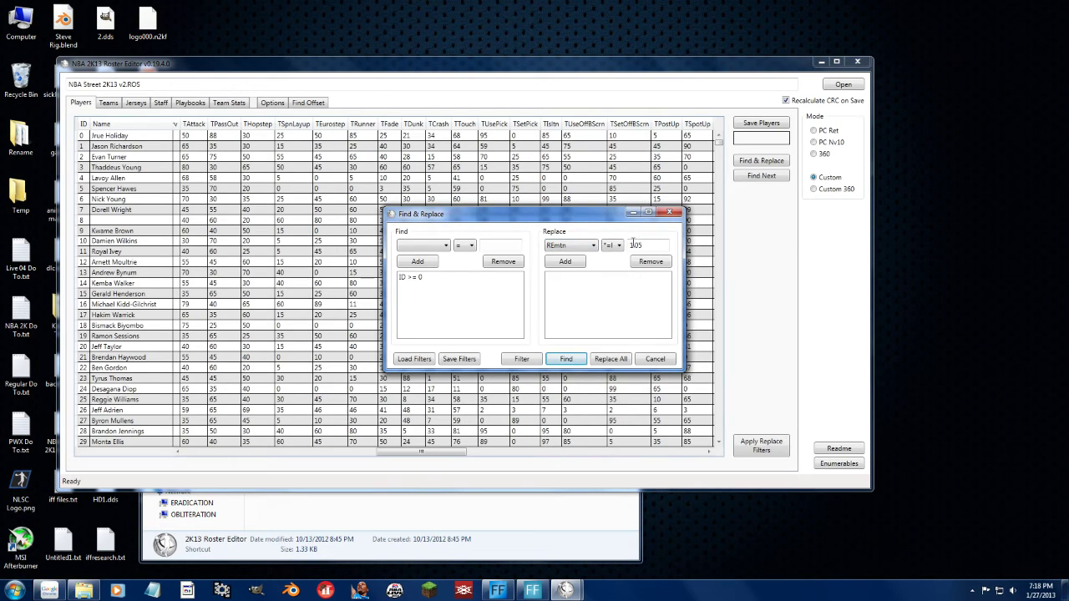
pyautogui.click(614, 245)
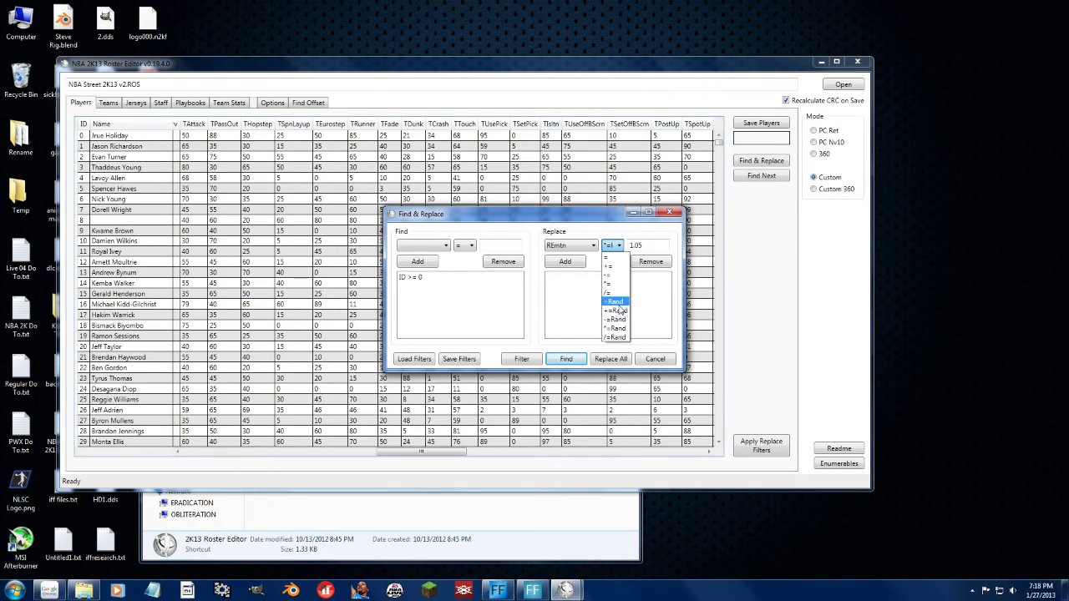
pyautogui.click(614, 311)
pyautogui.moveTo(646, 248); pyautogui.dragTo(608, 249)
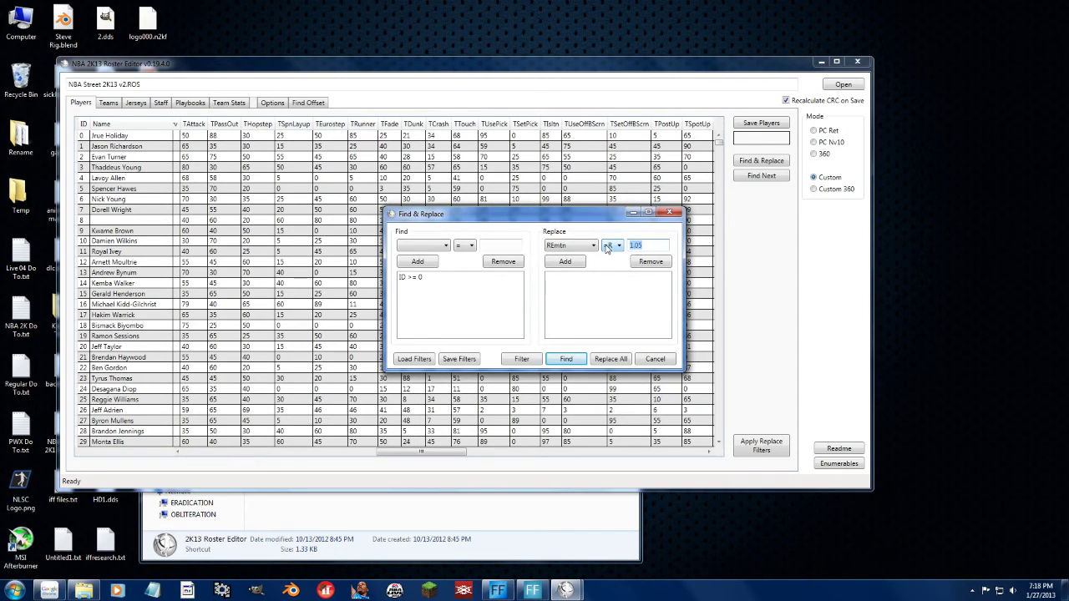
pyautogui.write('50:90')
pyautogui.click(566, 263)
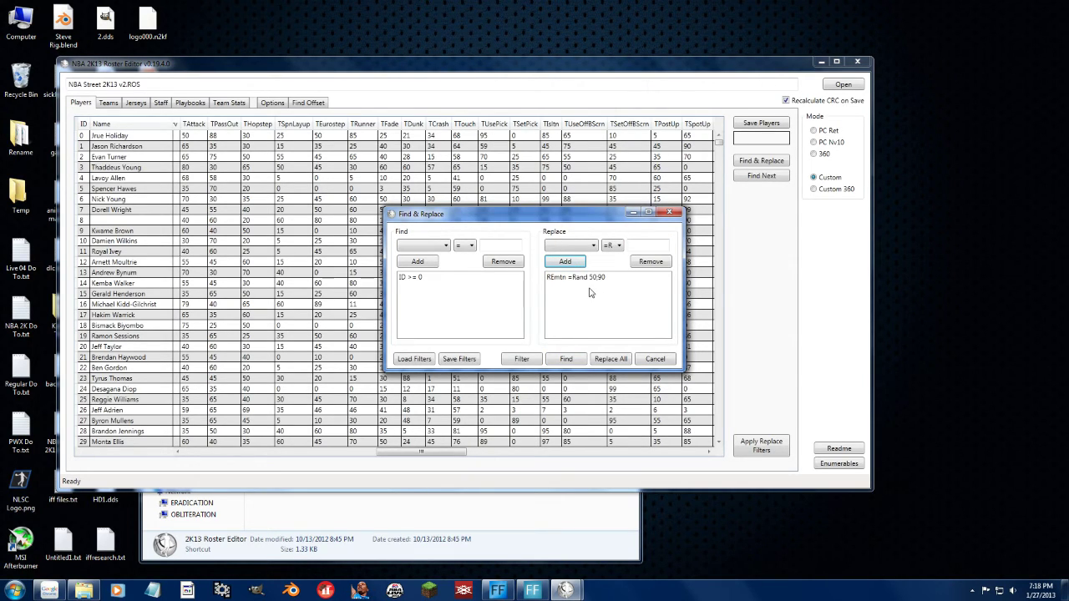
# Add a second REmtn replacement rule using -=Rand with the range 20;30.
pyautogui.click(571, 246)
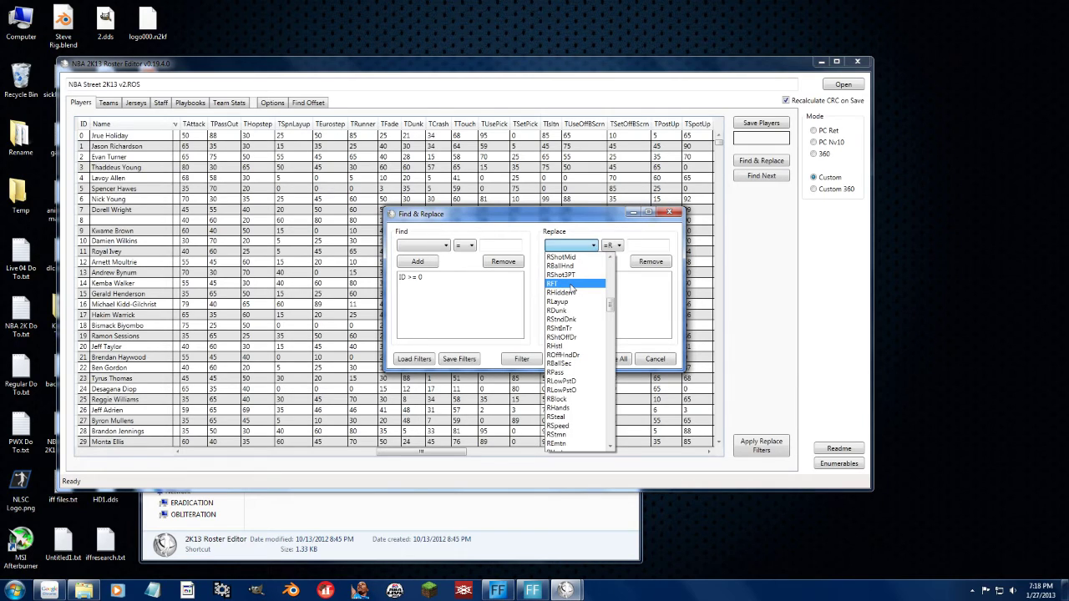
pyautogui.write('re')
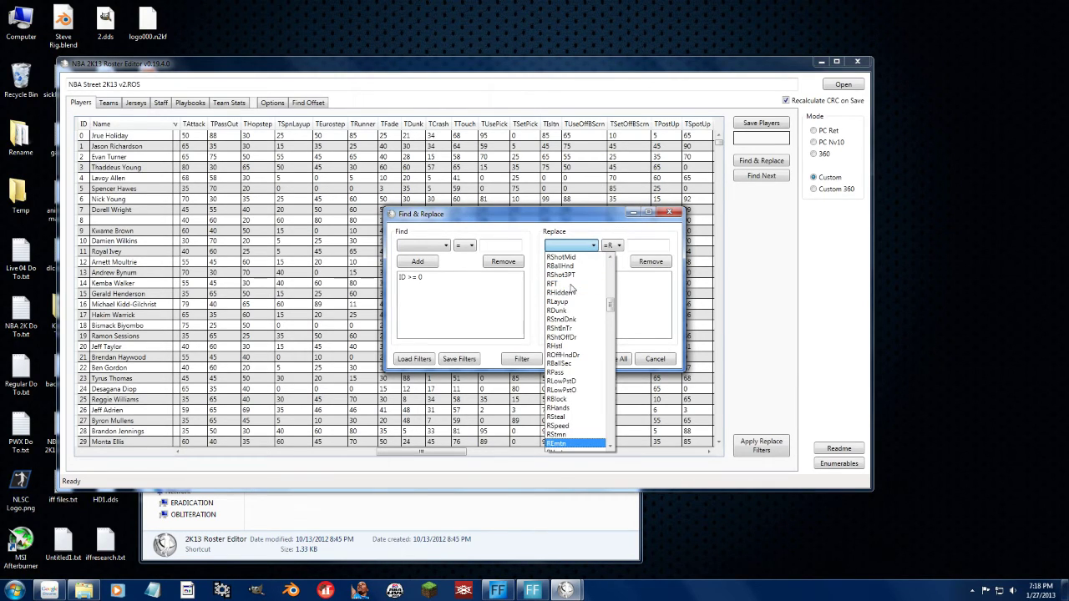
pyautogui.press('Return')
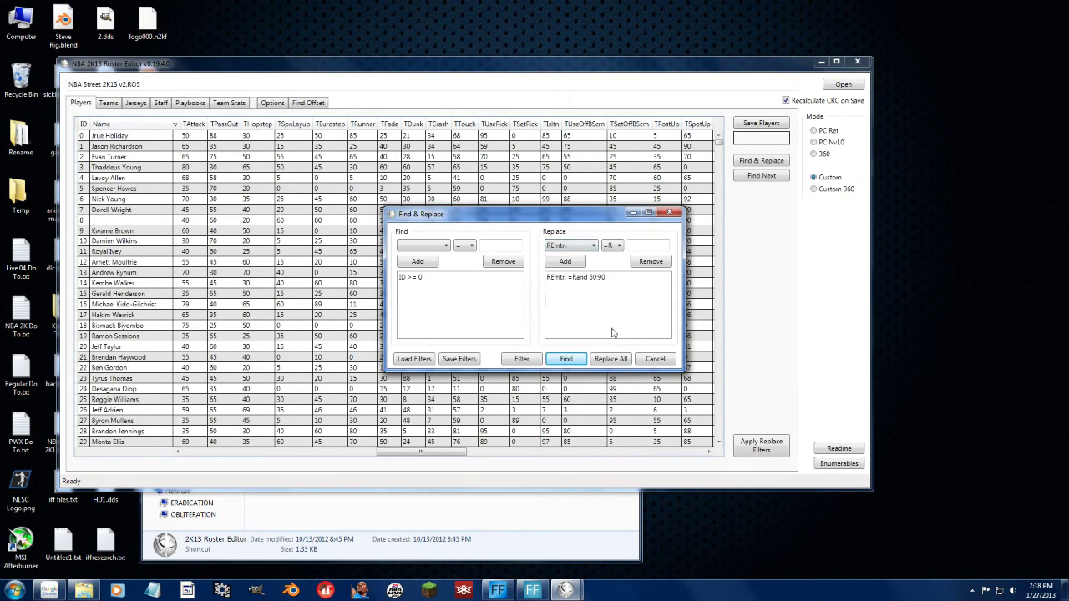
pyautogui.click(614, 247)
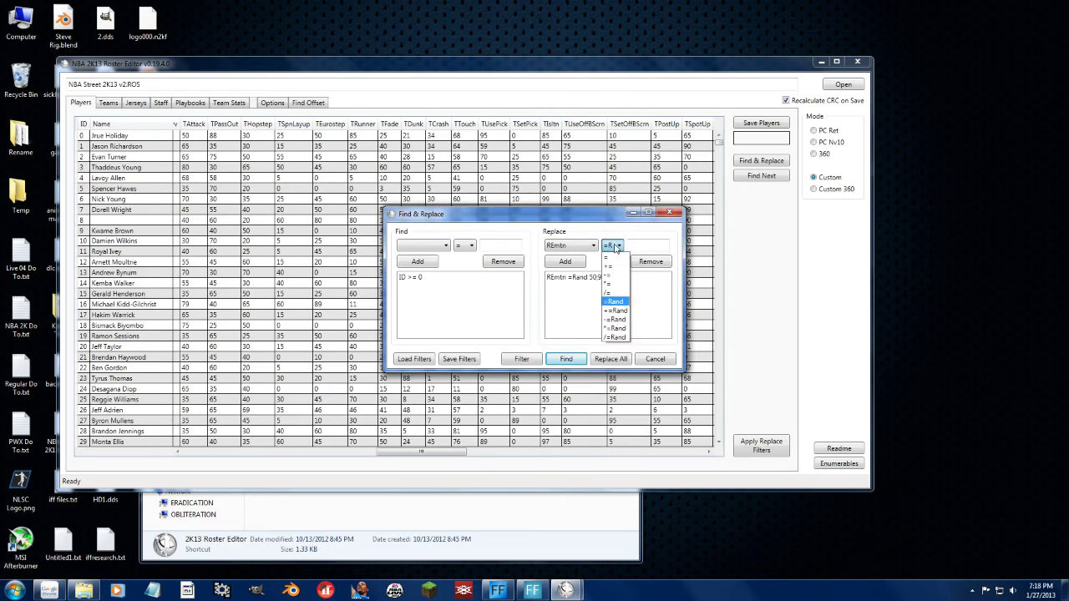
pyautogui.click(615, 320)
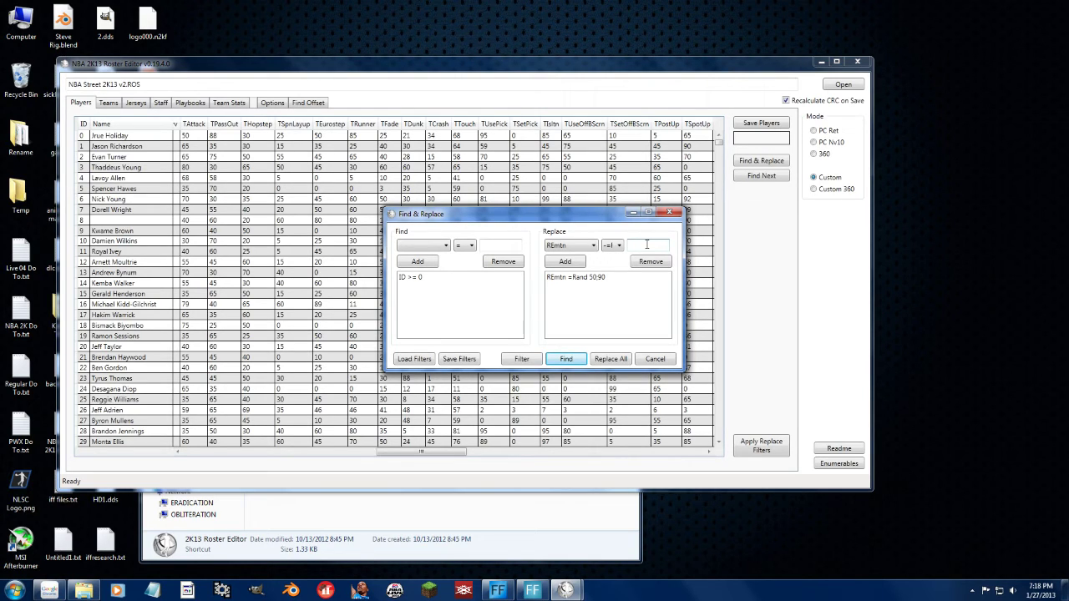
pyautogui.write('20:30')
pyautogui.click(572, 264)
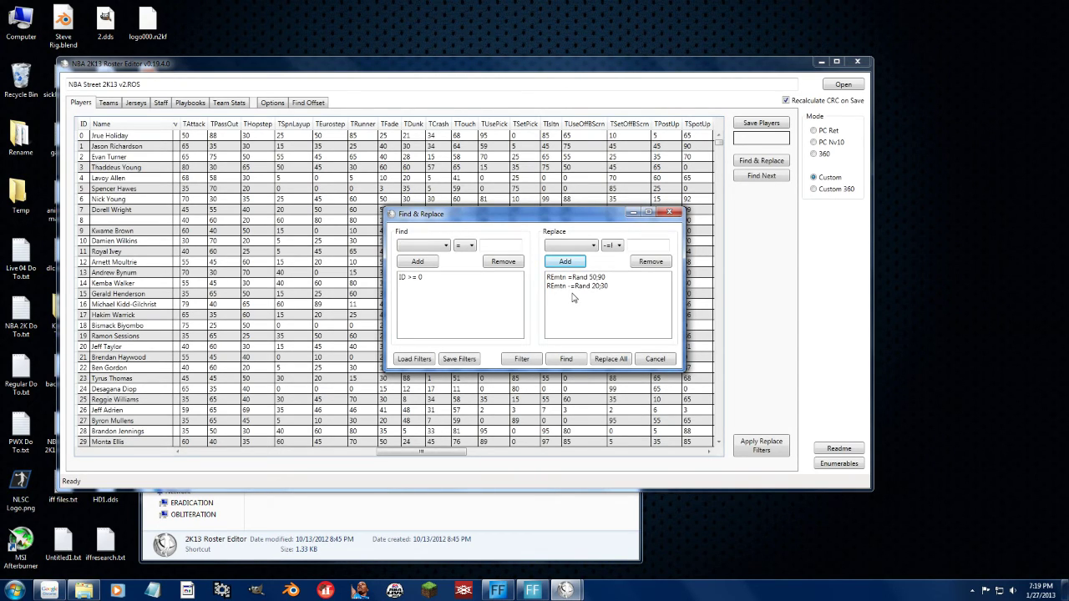
# Add a third REmtn replacement rule using +=Rand with the range -20;5, and dismiss Find & Replace without applying the rules.
pyautogui.click(585, 247)
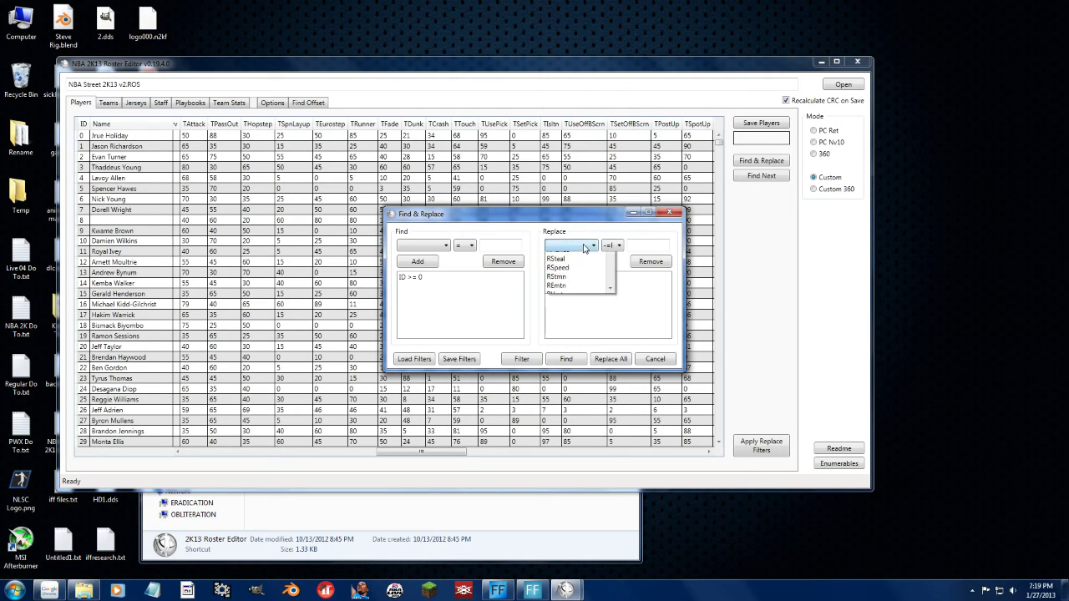
pyautogui.write('re')
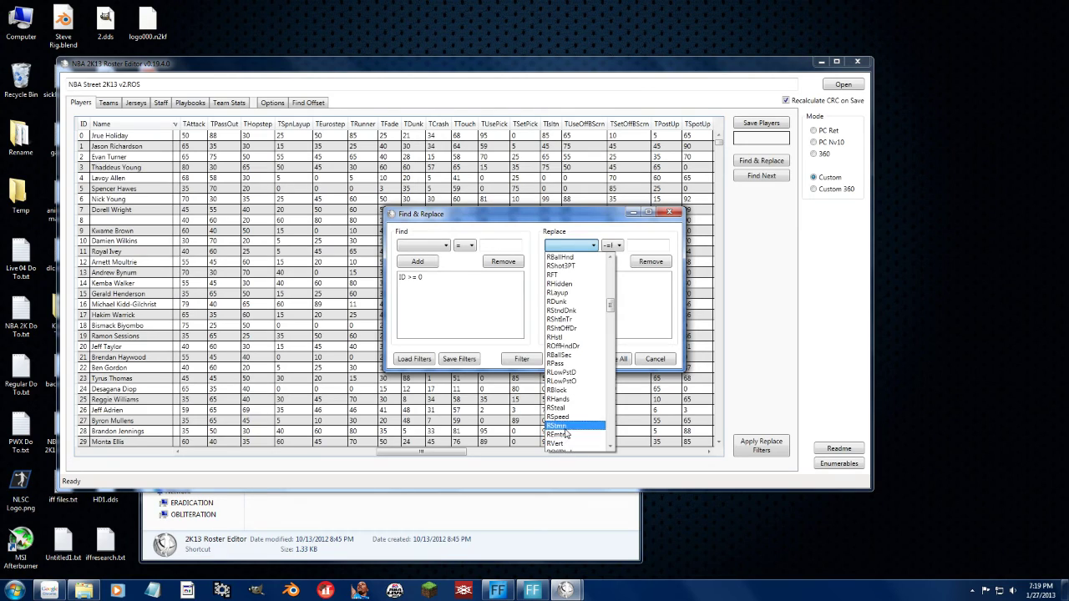
pyautogui.click(568, 444)
pyautogui.click(612, 246)
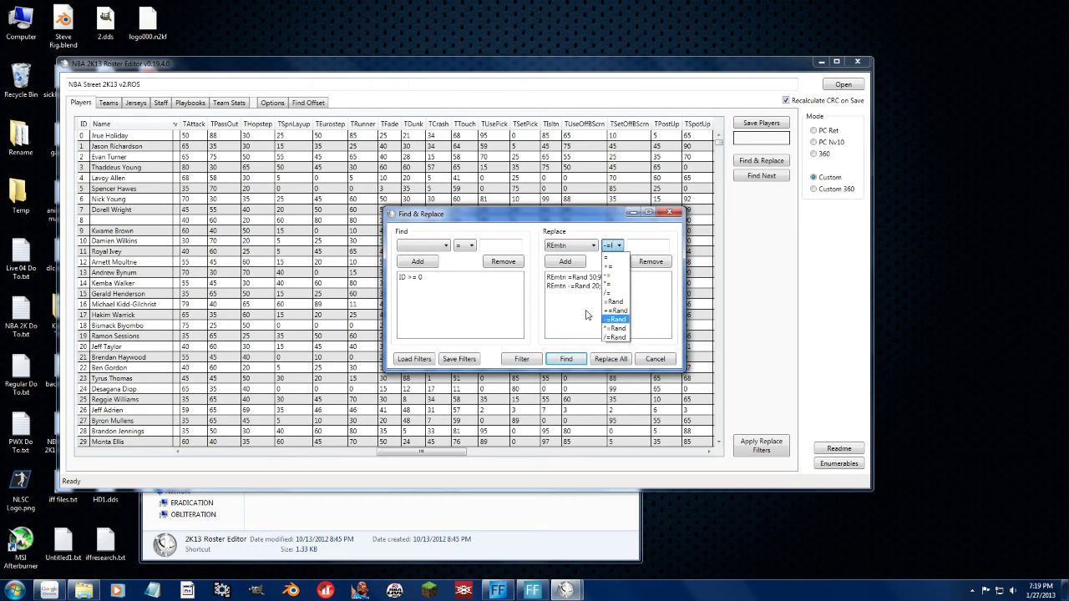
pyautogui.click(615, 310)
pyautogui.click(635, 243)
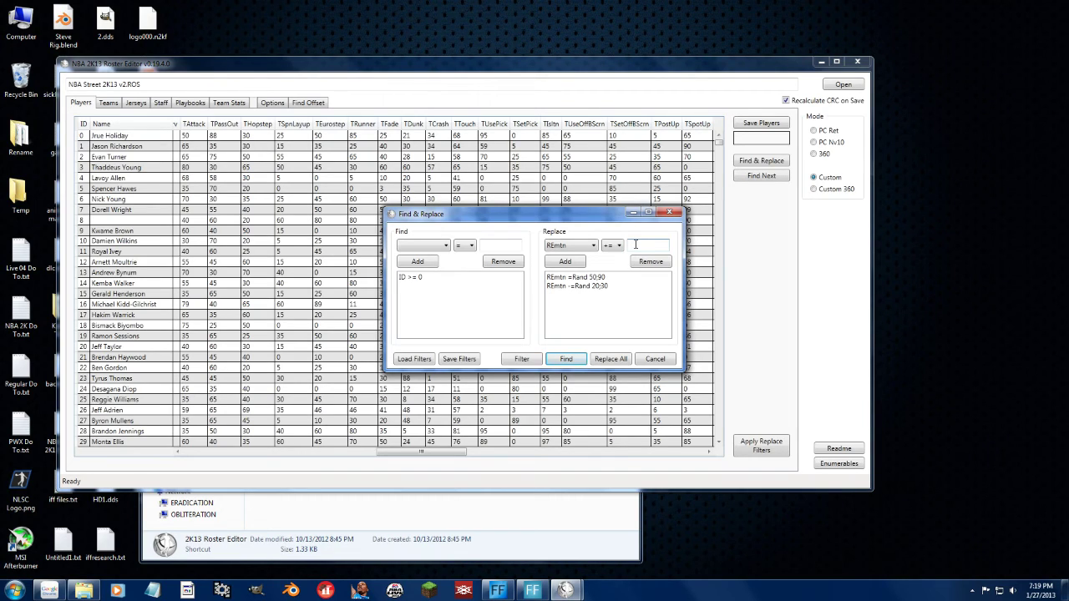
pyautogui.write('-20;5')
pyautogui.click(576, 264)
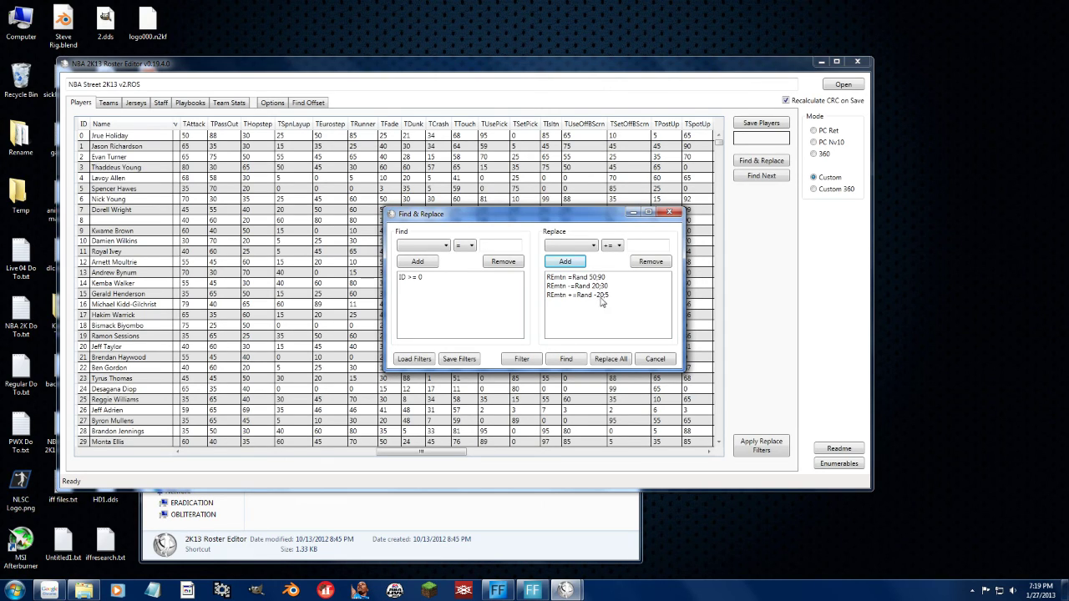
pyautogui.click(669, 362)
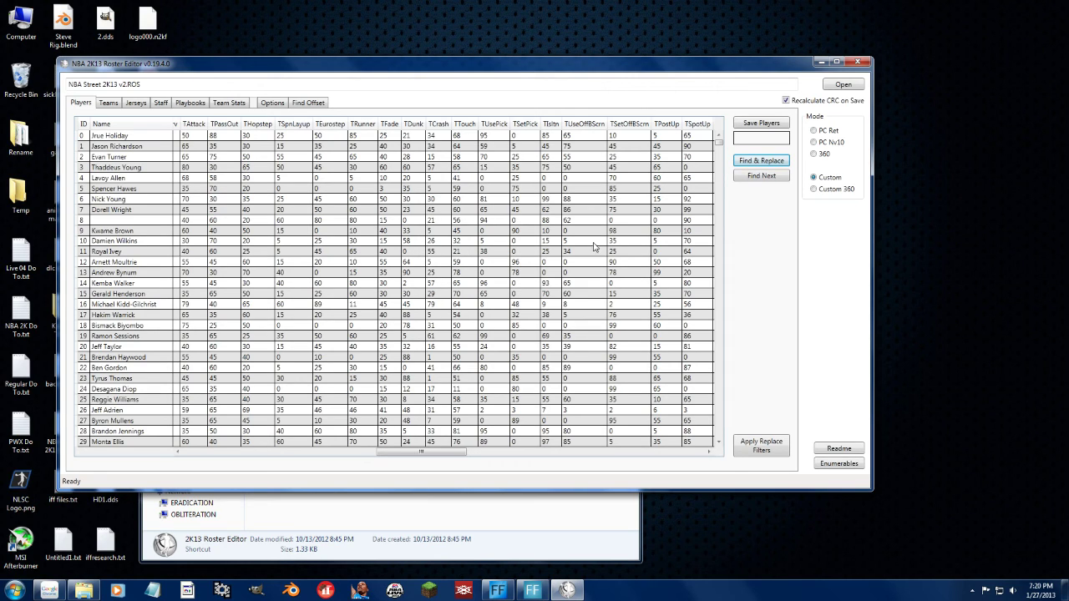
# Examine the appearance columns of the players table, such as Skintone, MuscleTone, BodyType and CAPHairType.
pyautogui.moveTo(415, 454); pyautogui.dragTo(193, 454)
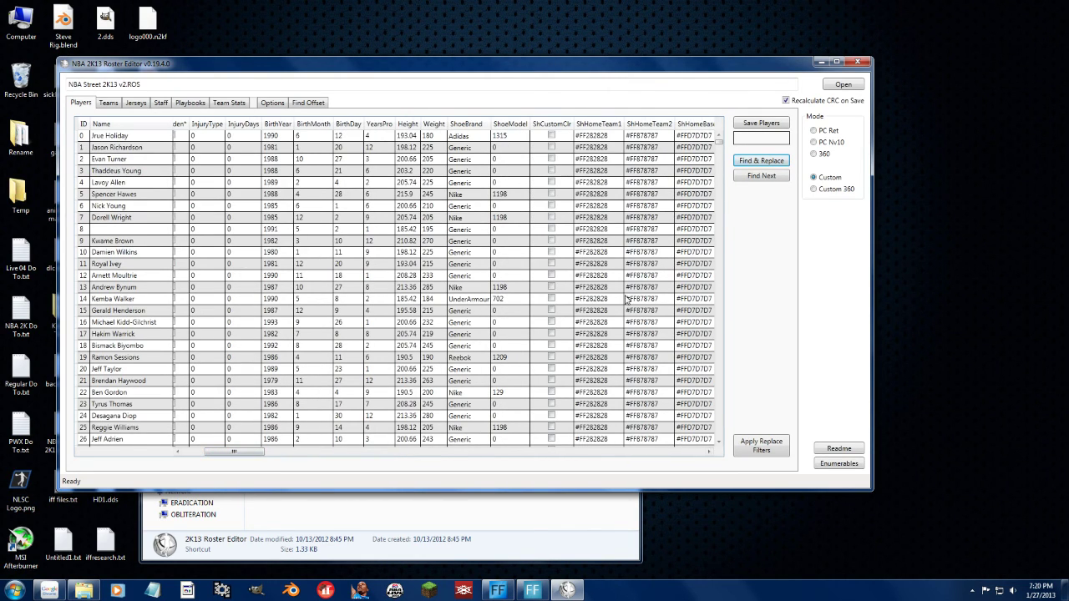
pyautogui.click(466, 452)
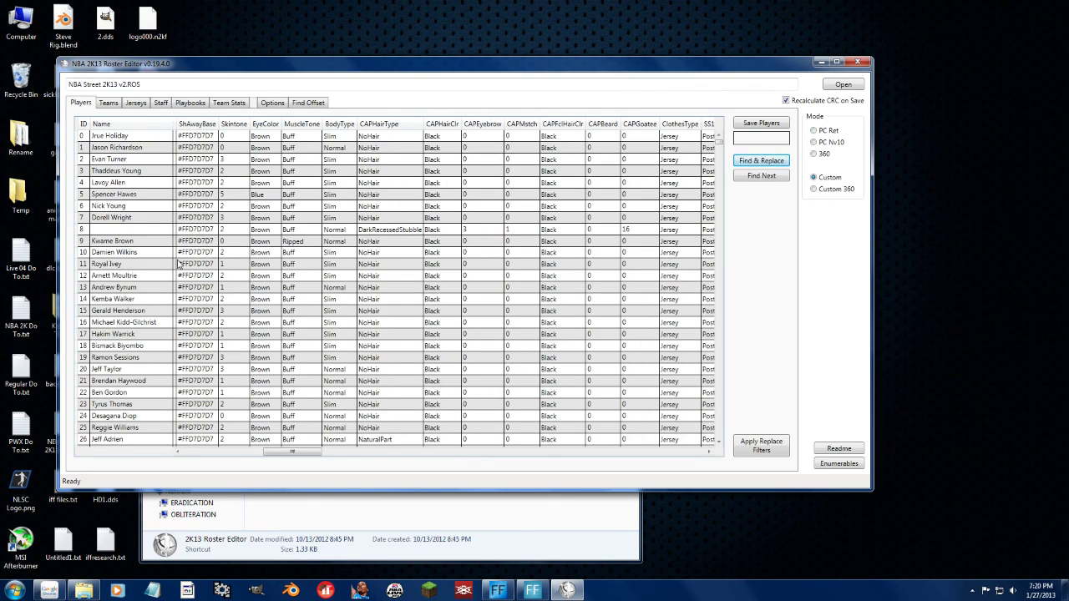